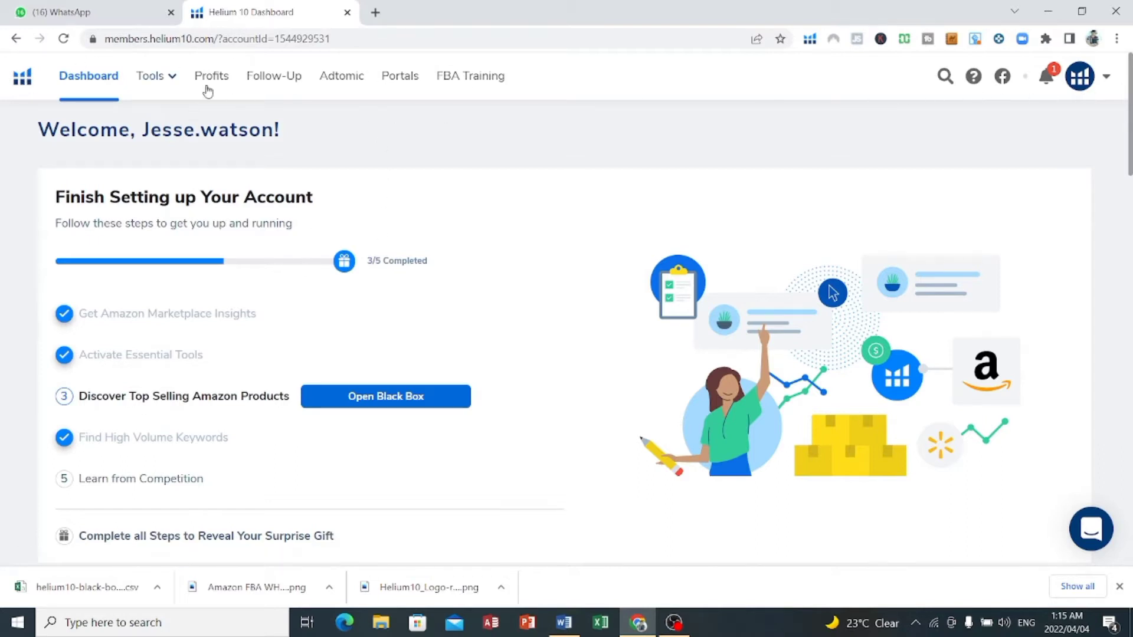
Open the Black Box product research tool and look over its Niche search filters
click(383, 402)
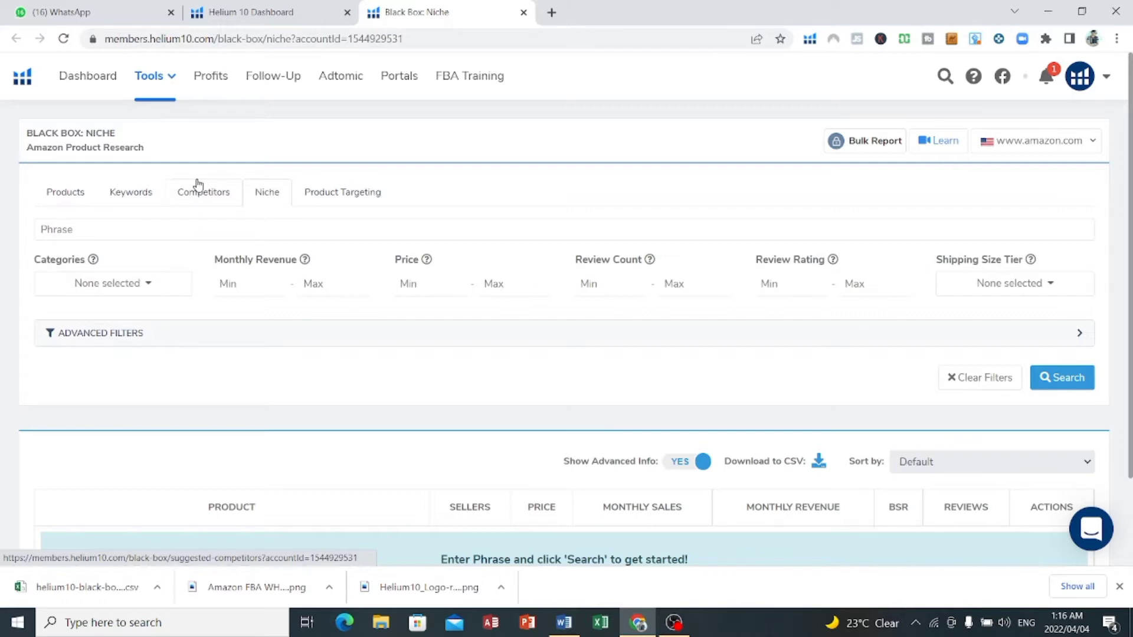
scroll(381, 319, down, 3)
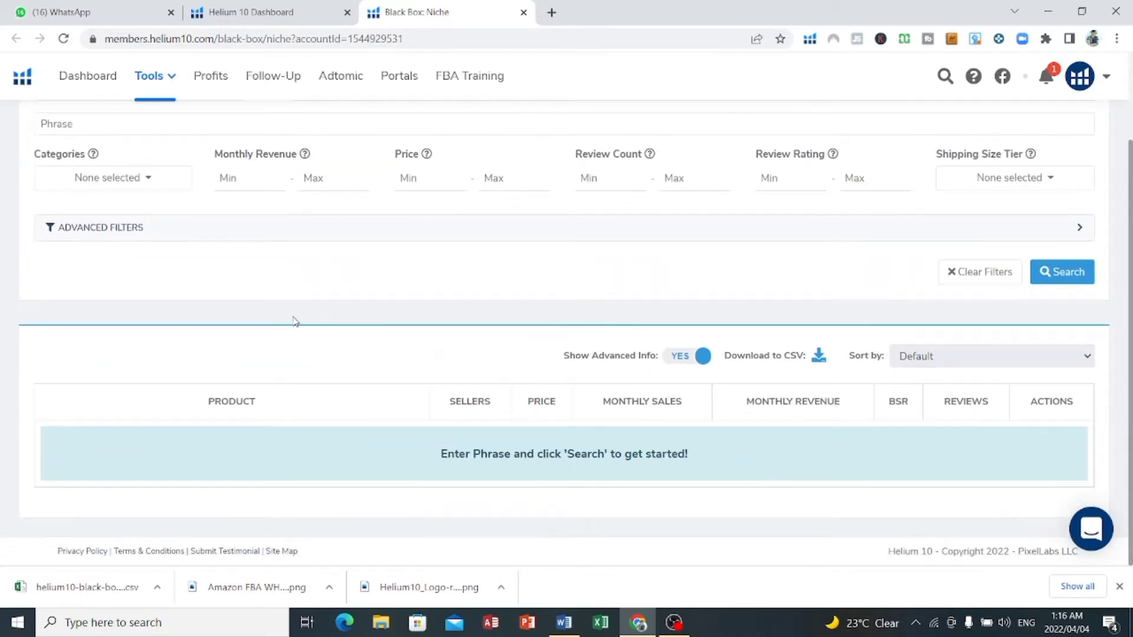
scroll(212, 299, up, 2)
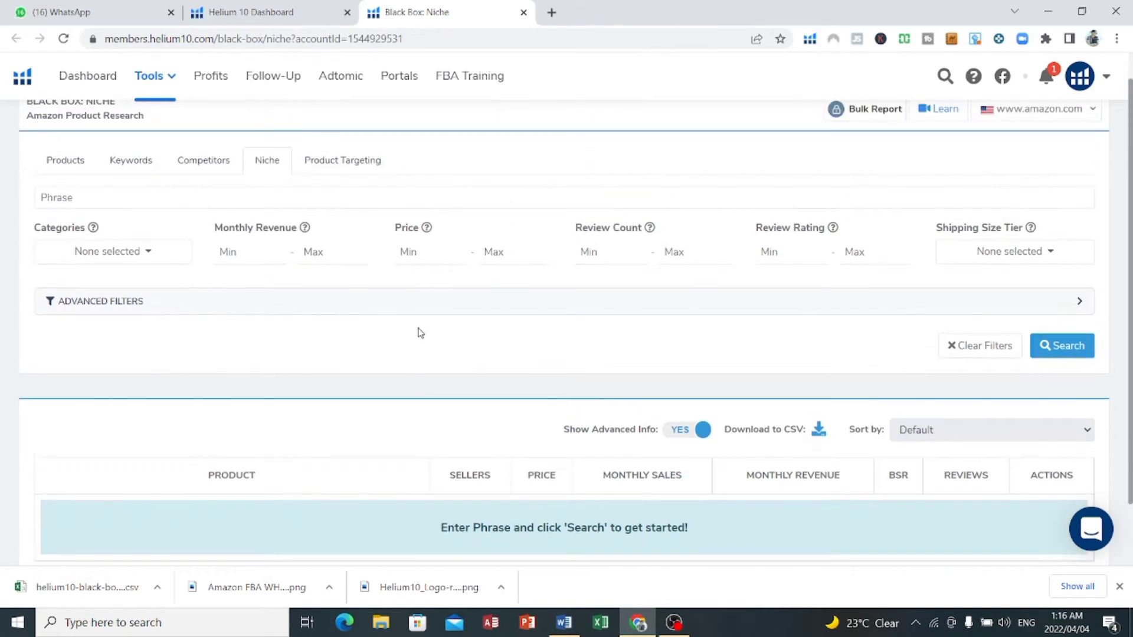
scroll(419, 329, down, 2)
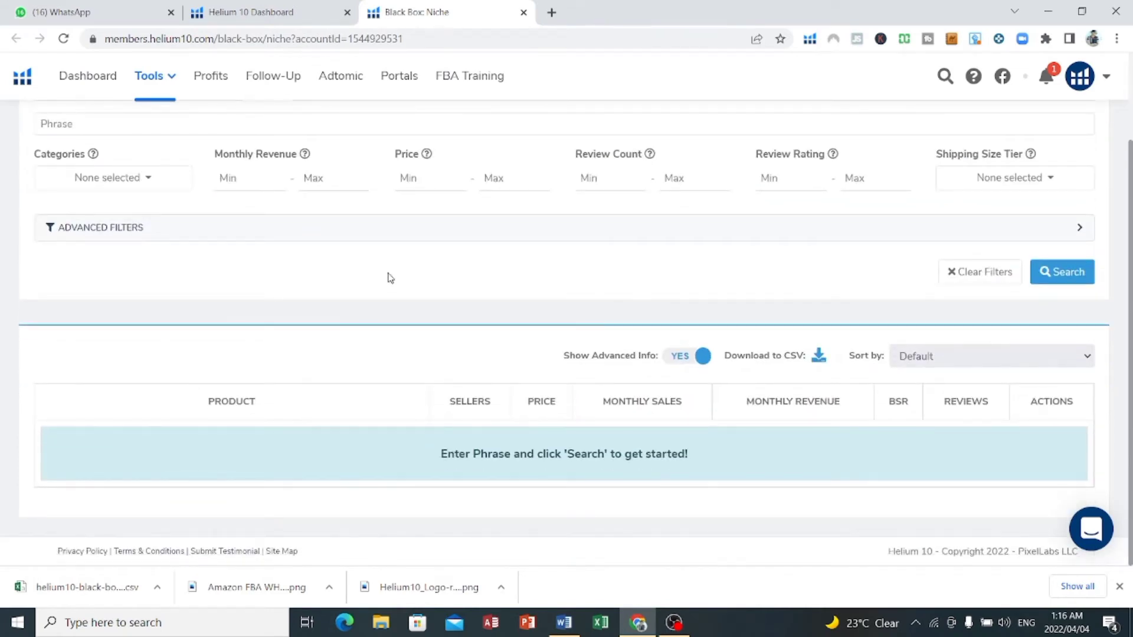
scroll(250, 253, up, 2)
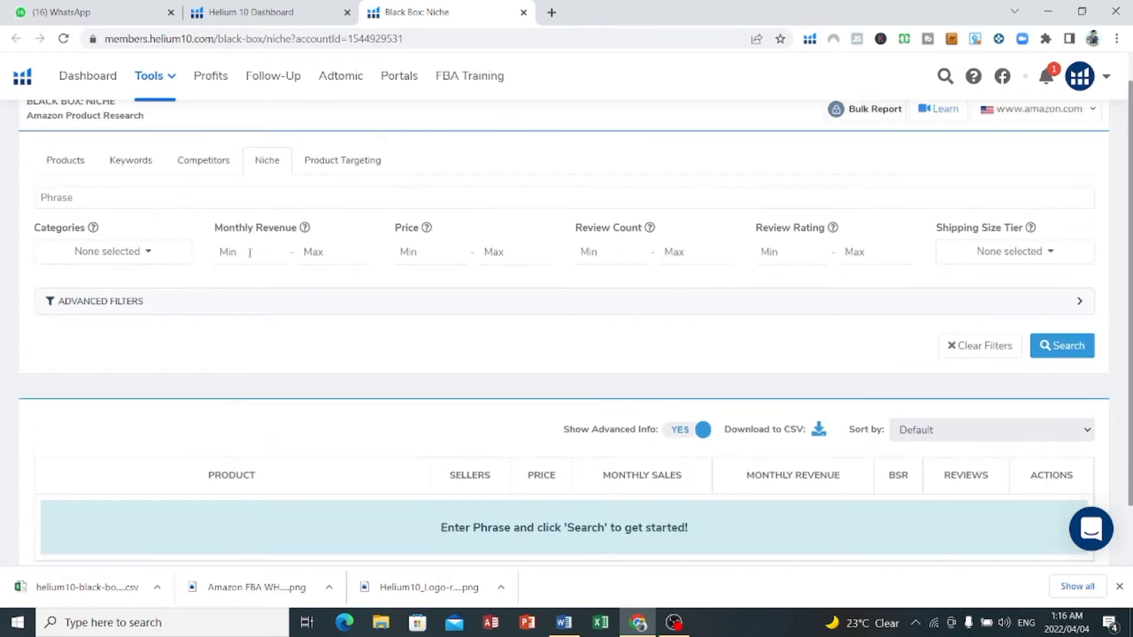
Look through the category choices of the Niche search, and switch to the Products search
click(90, 250)
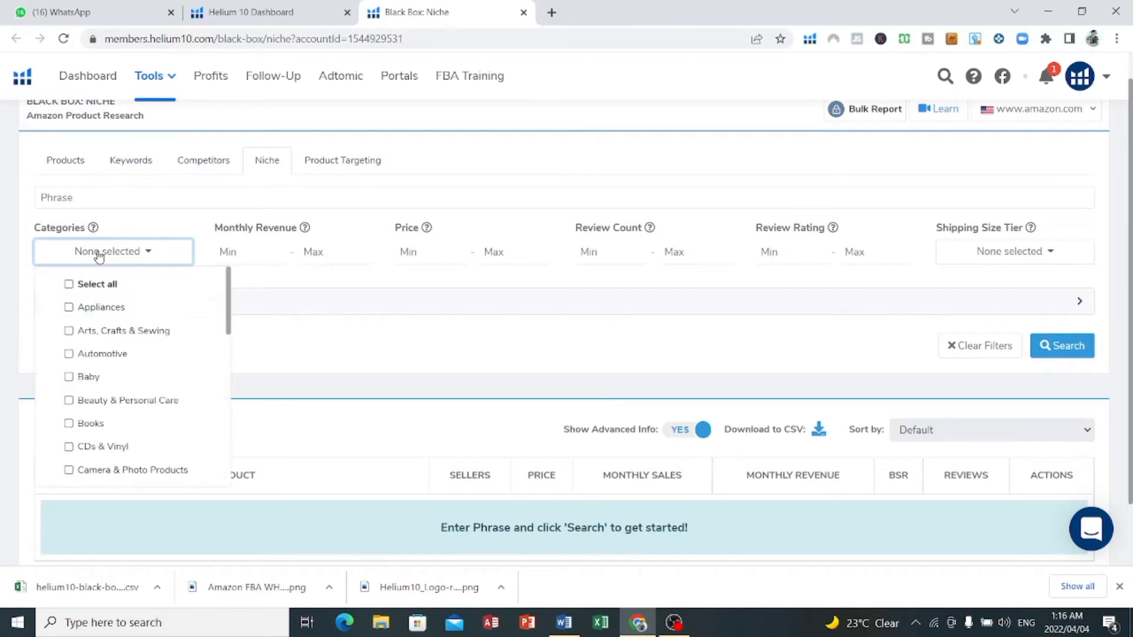
scroll(147, 329, down, 3)
scroll(136, 354, up, 1)
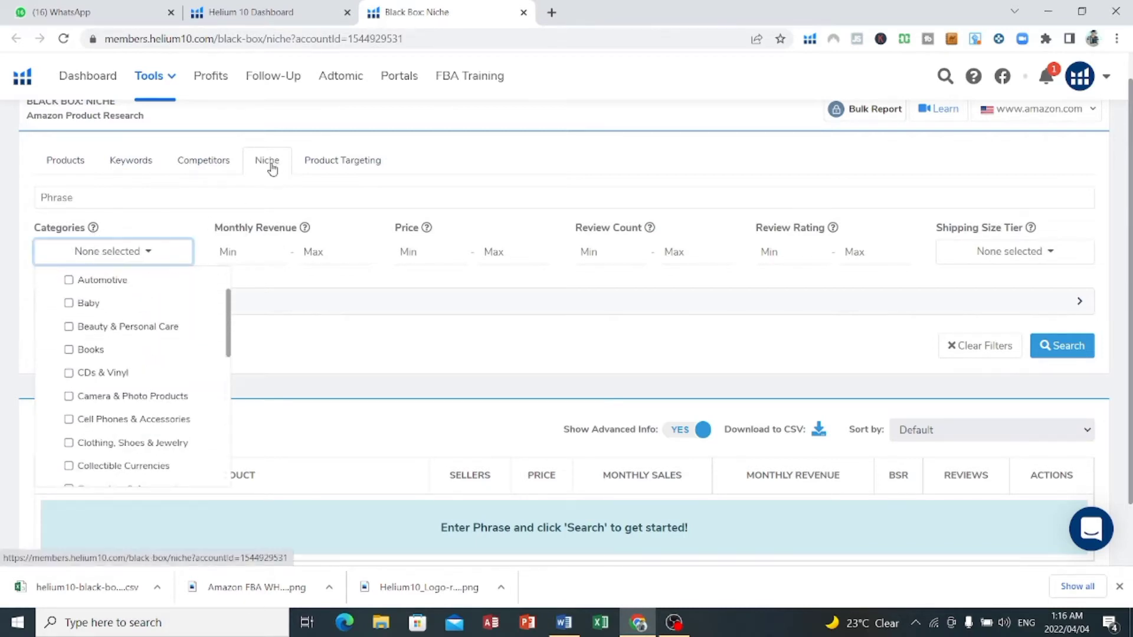
scroll(258, 174, up, 1)
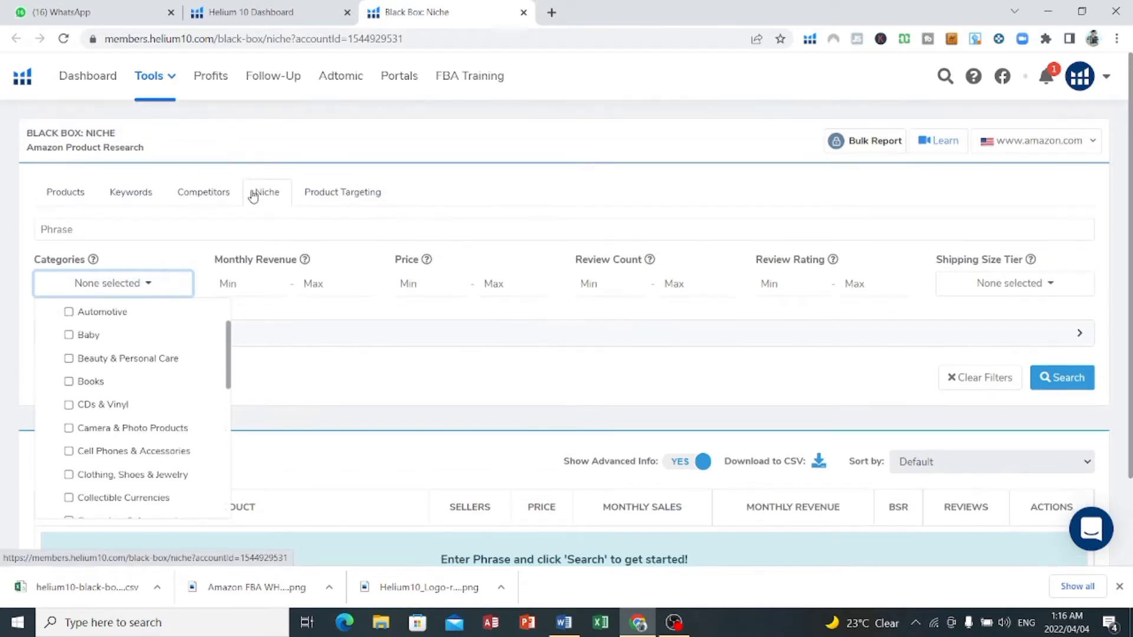
click(274, 168)
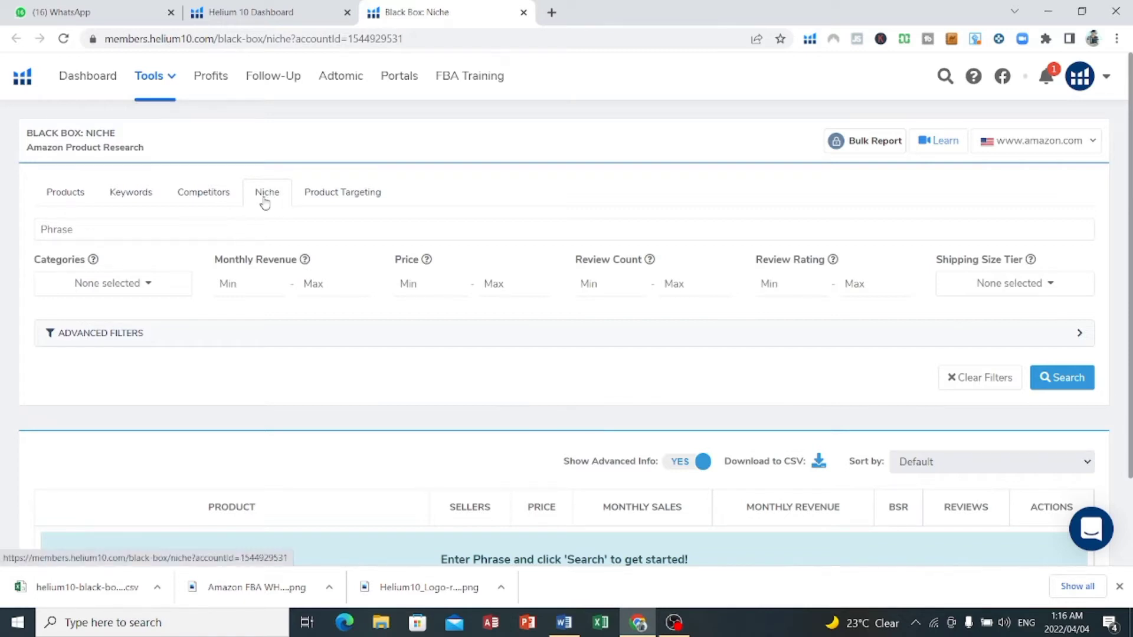
click(75, 199)
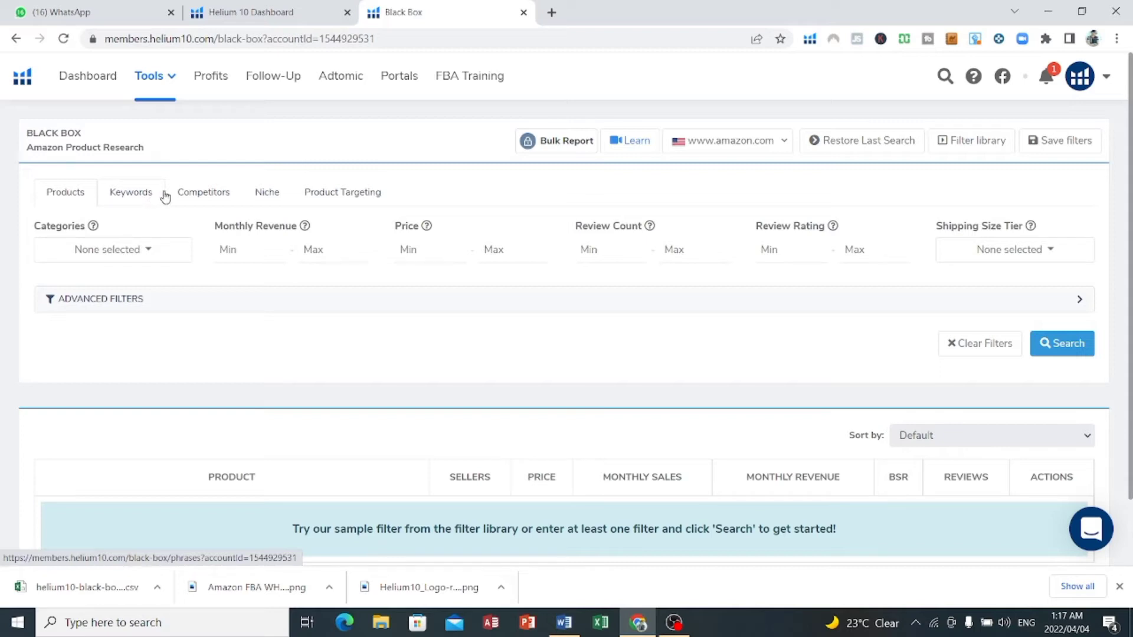
click(547, 14)
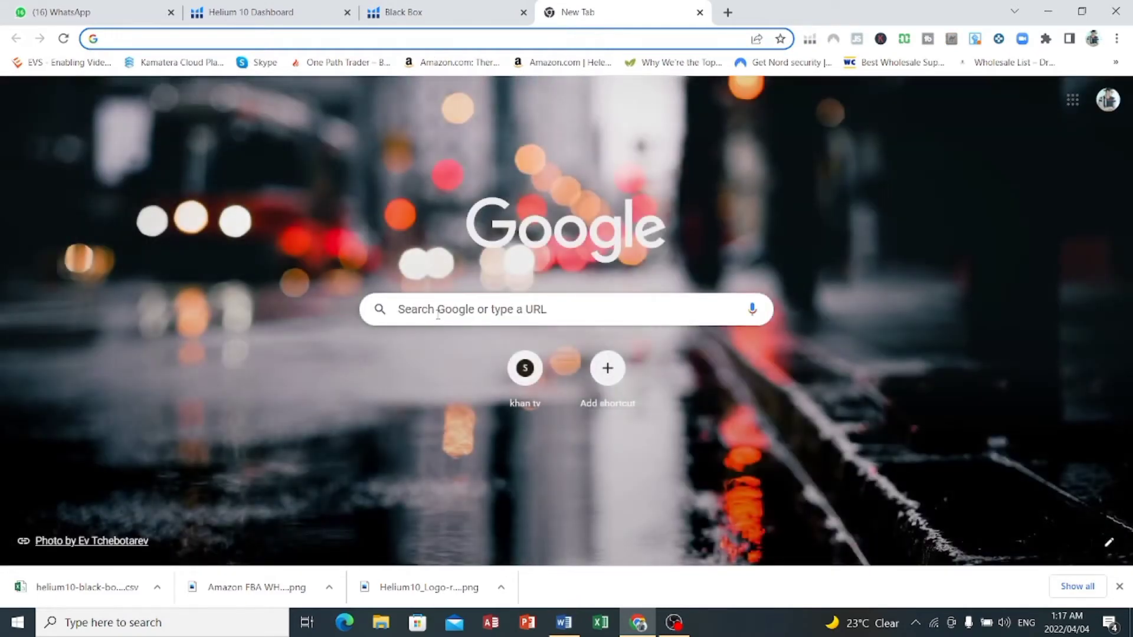
click(437, 313)
text(ssd)
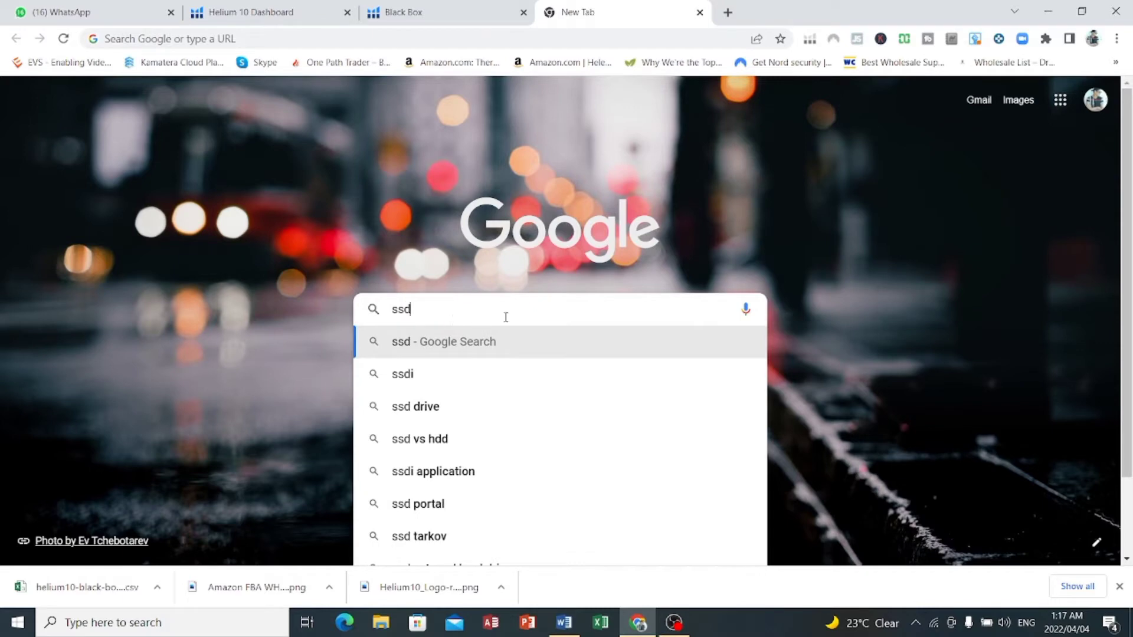
key(BackSpace)
key(BackSpace)
key(BackSpace)
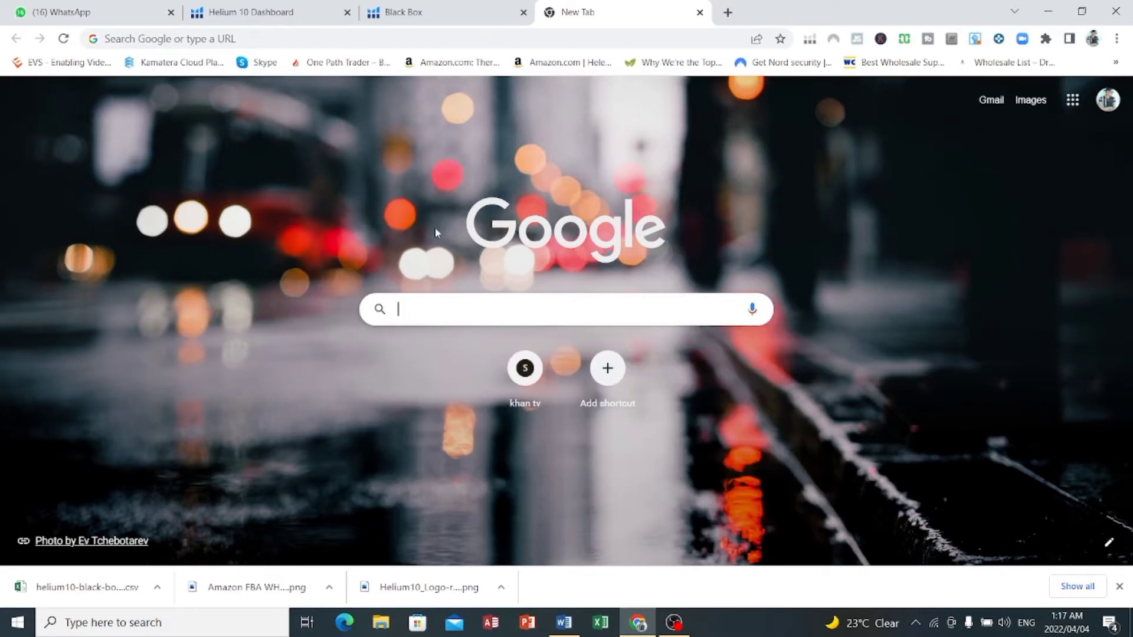
click(393, 12)
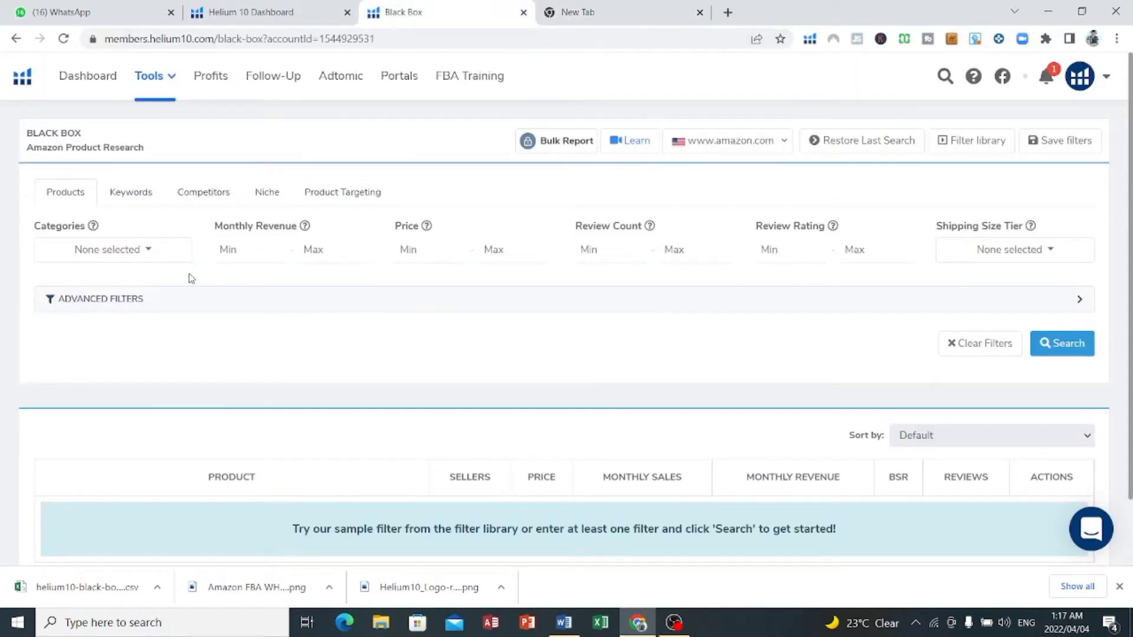
Reload the Products search and choose Tools & Home Improvement as its category
click(73, 198)
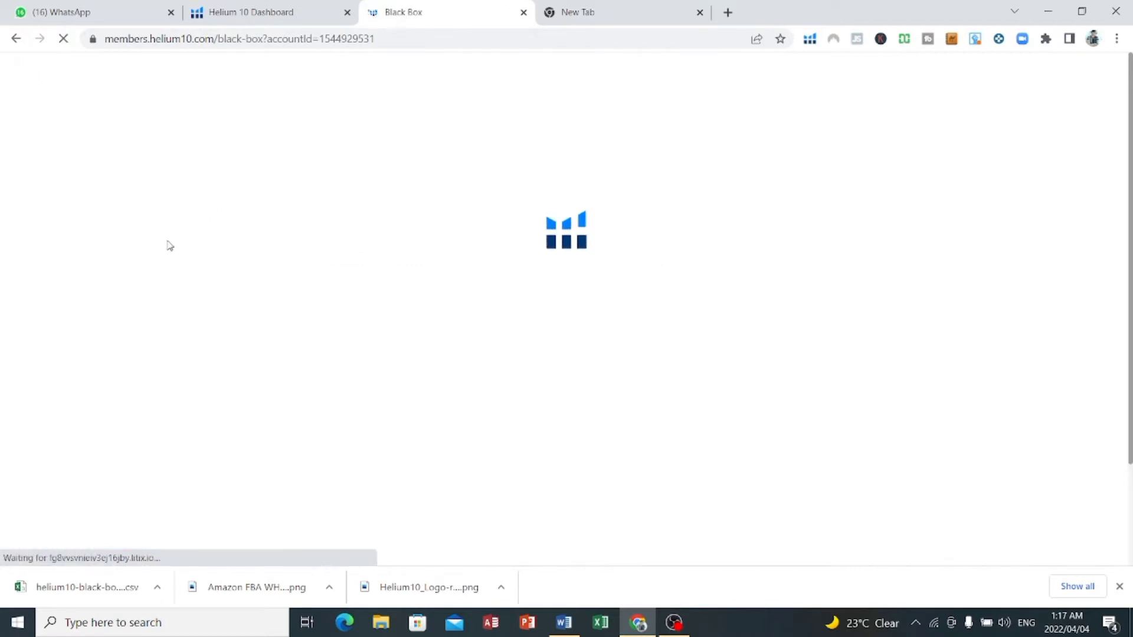
click(141, 255)
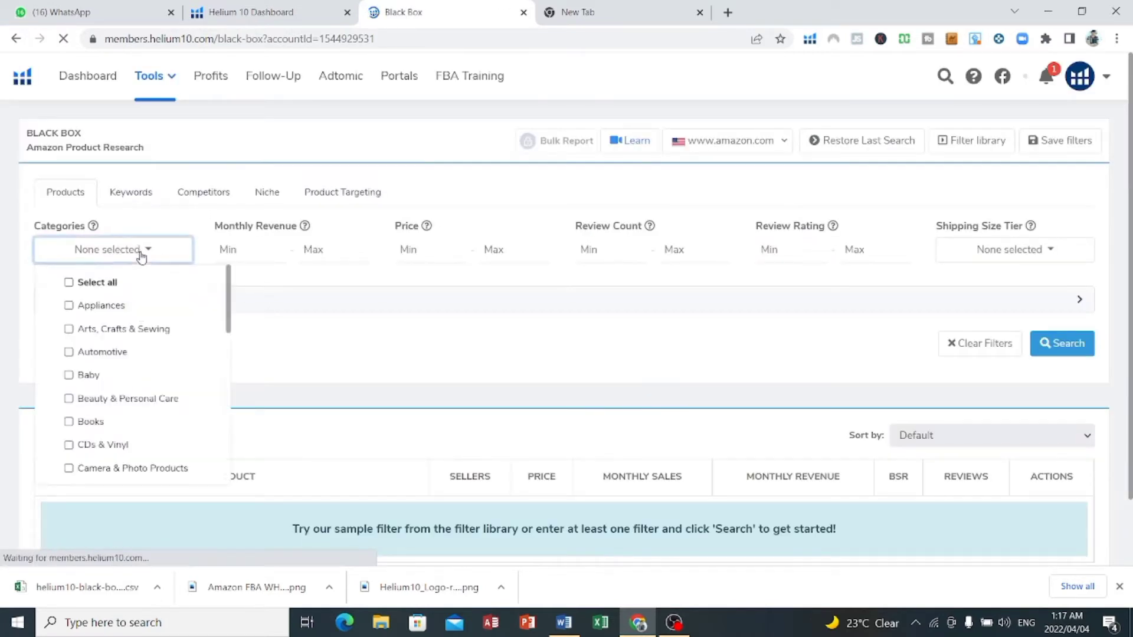
scroll(120, 384, down, 8)
scroll(121, 386, up, 1)
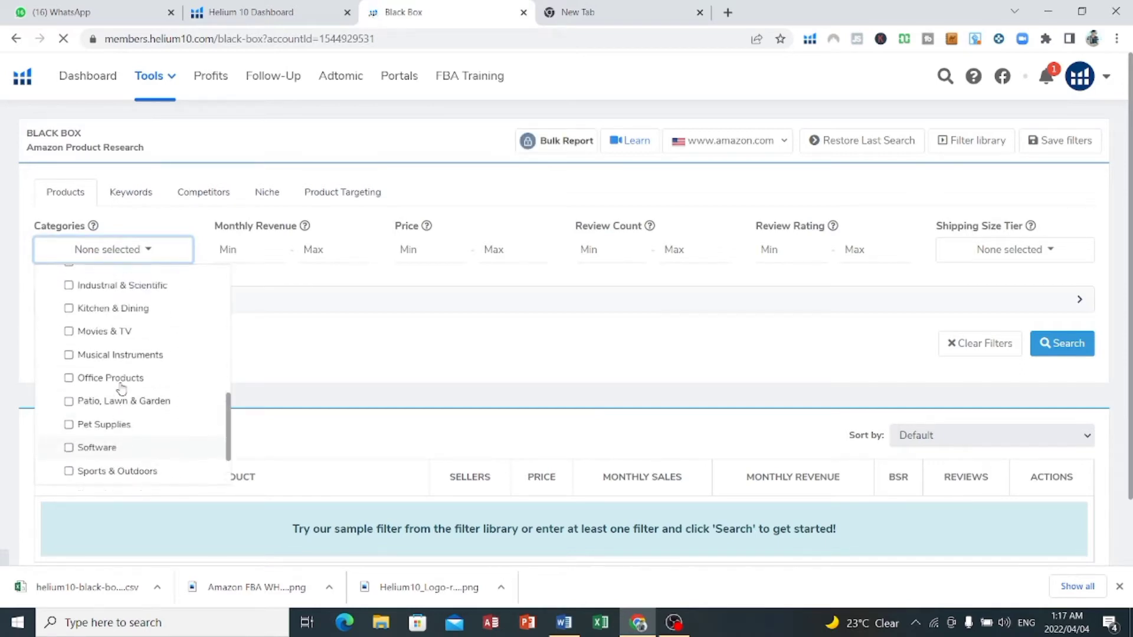
scroll(120, 385, up, 1)
scroll(142, 417, down, 3)
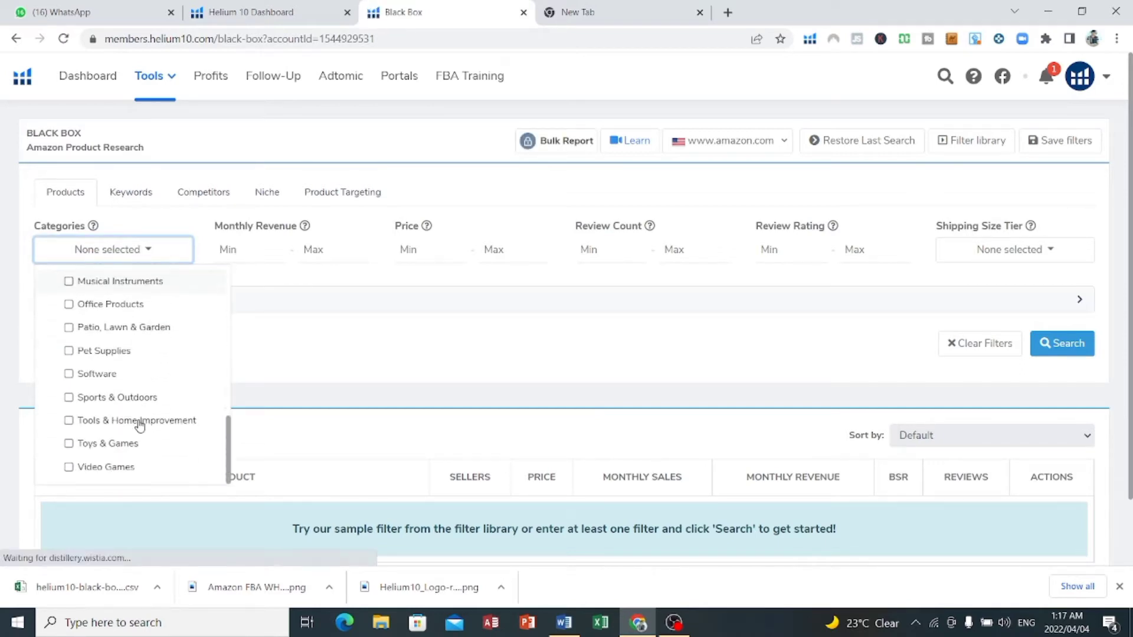
click(78, 422)
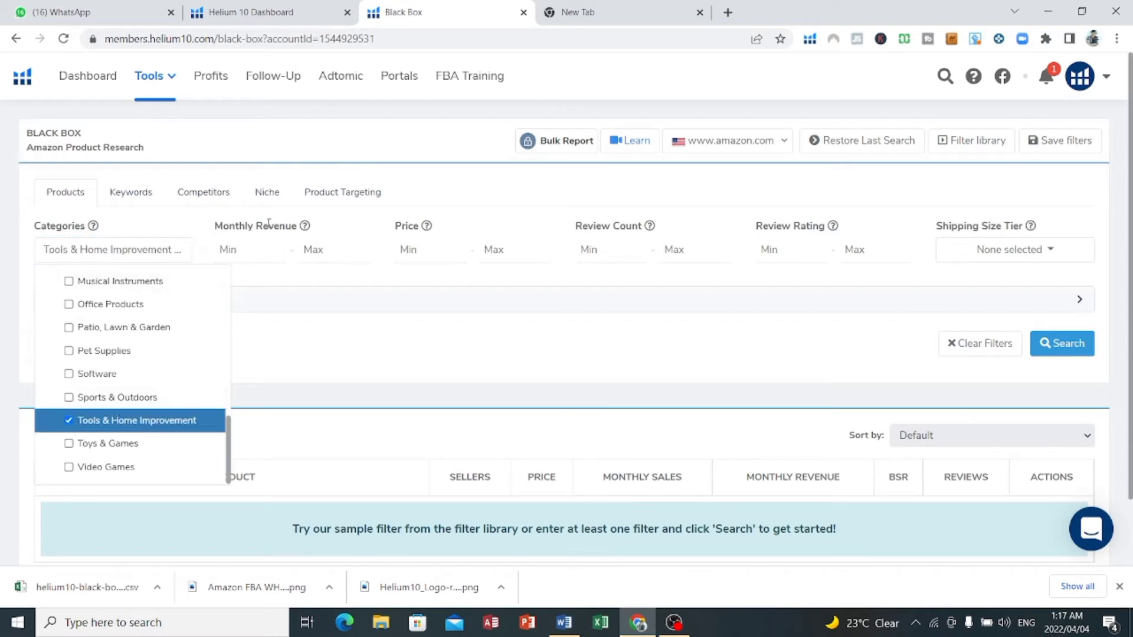
click(207, 225)
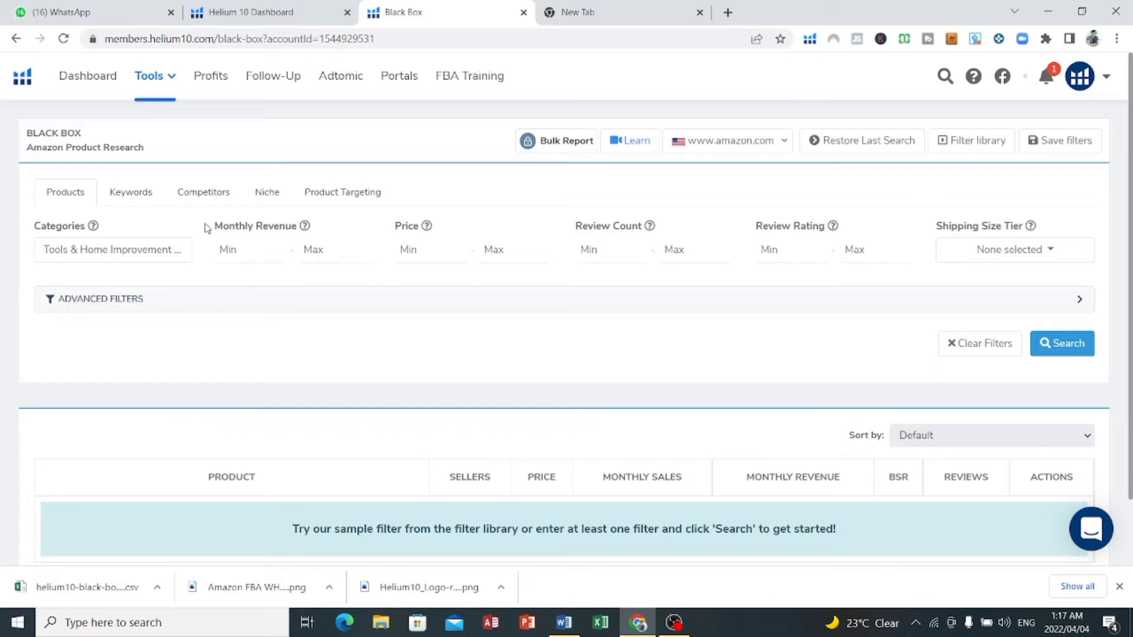
Set the monthly revenue filter to a range of 10000 to 40000
click(241, 254)
text(10000)
key(Tab)
text(40000)
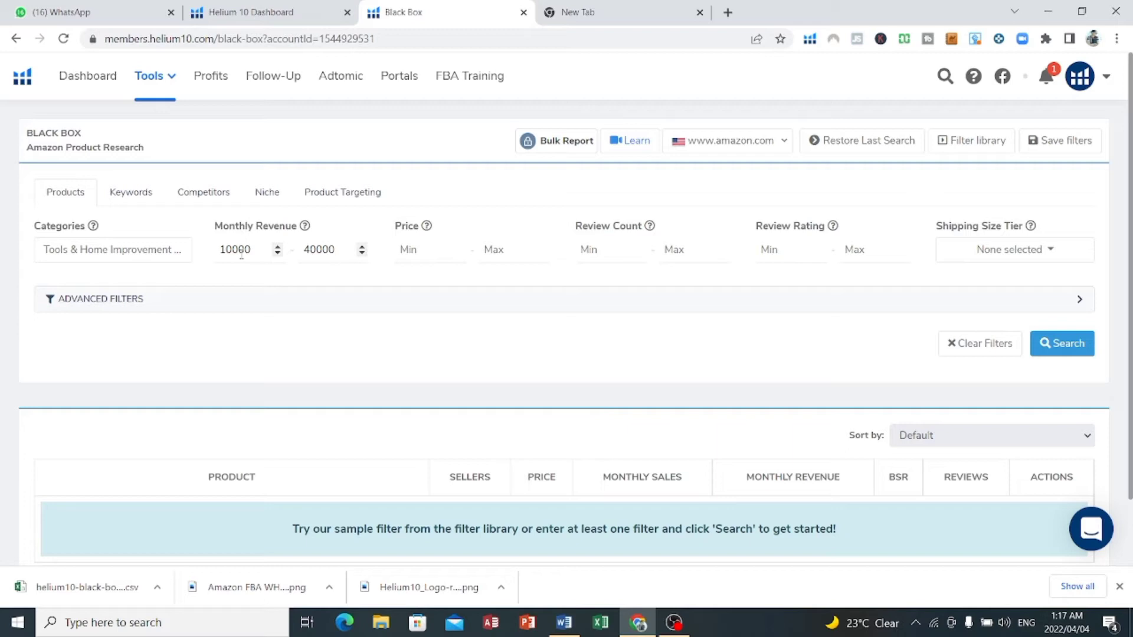
Set the price filter to a range of 15 to 40
click(418, 252)
text(15)
key(Tab)
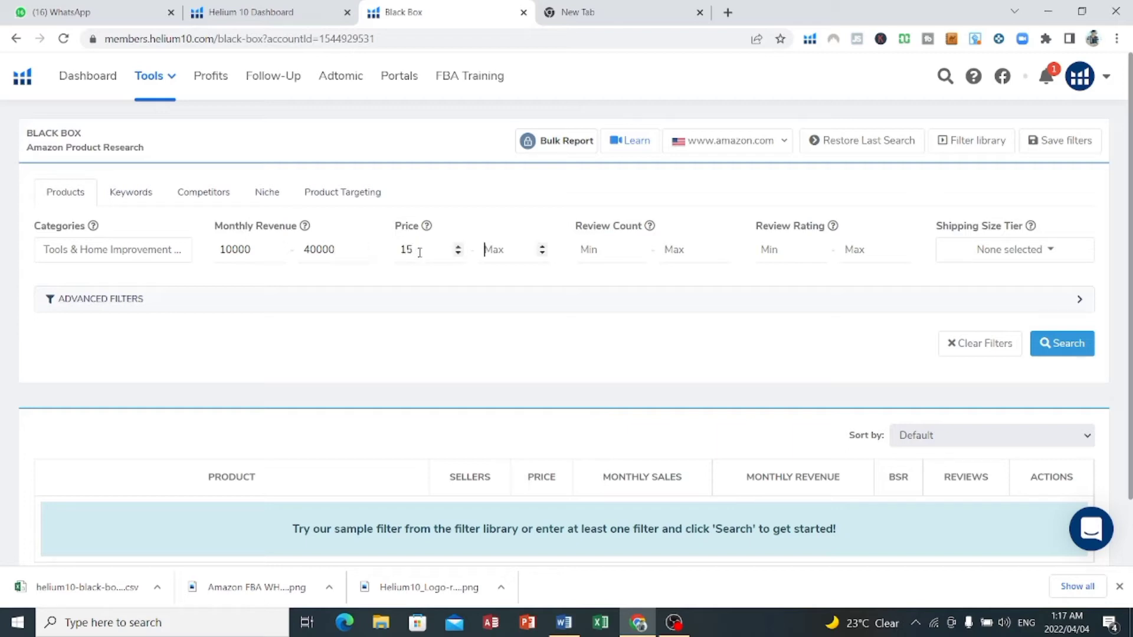
text(40)
key(Tab)
Set the minimum review count to 80 and leave the maximum review count empty
text(80)
key(Tab)
text(3.5)
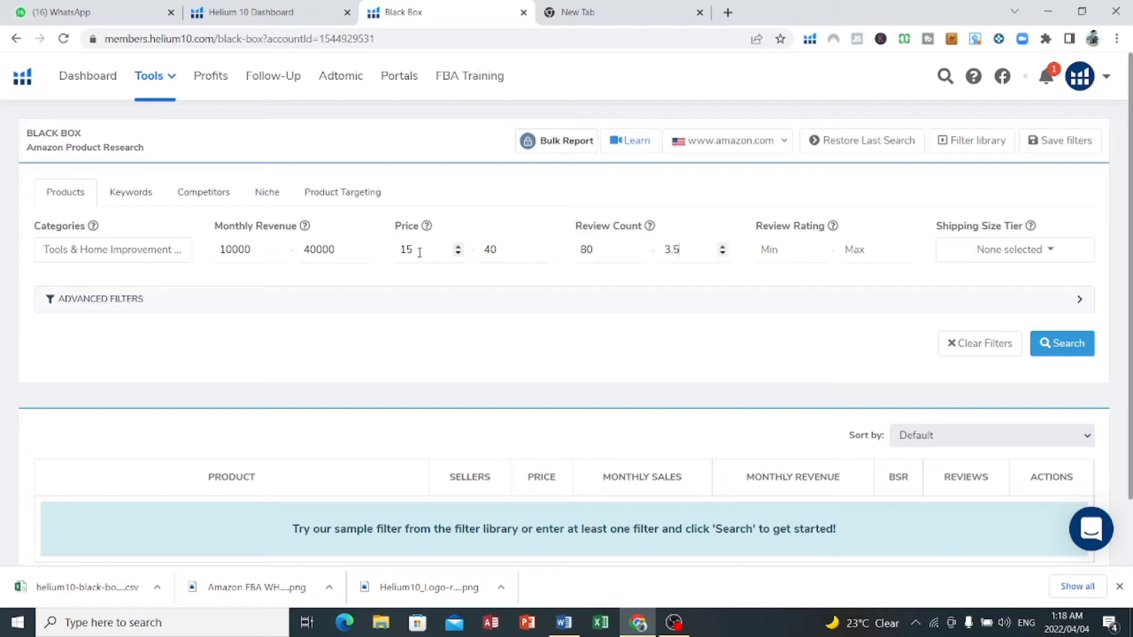
key(Tab)
drag(697, 250, 638, 251)
key(BackSpace)
Set the review rating filter to a range of 3.5 to 4.5
click(788, 241)
text(3.5)
key(Tab)
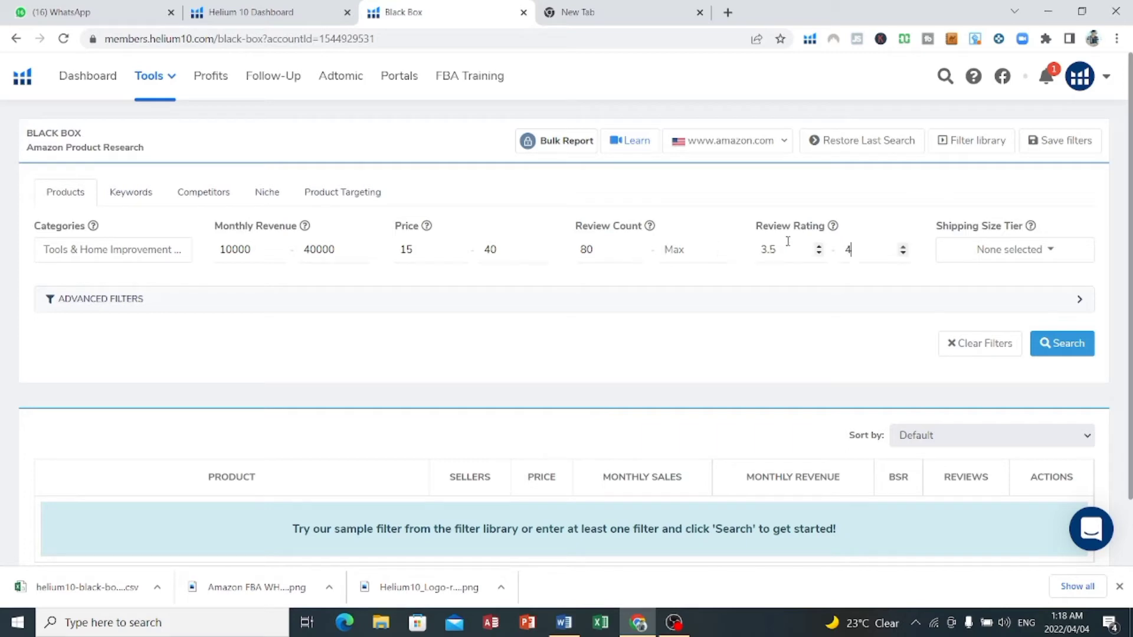
Limit the shipping size tier to Small Standard-Size and run the product search
click(1017, 258)
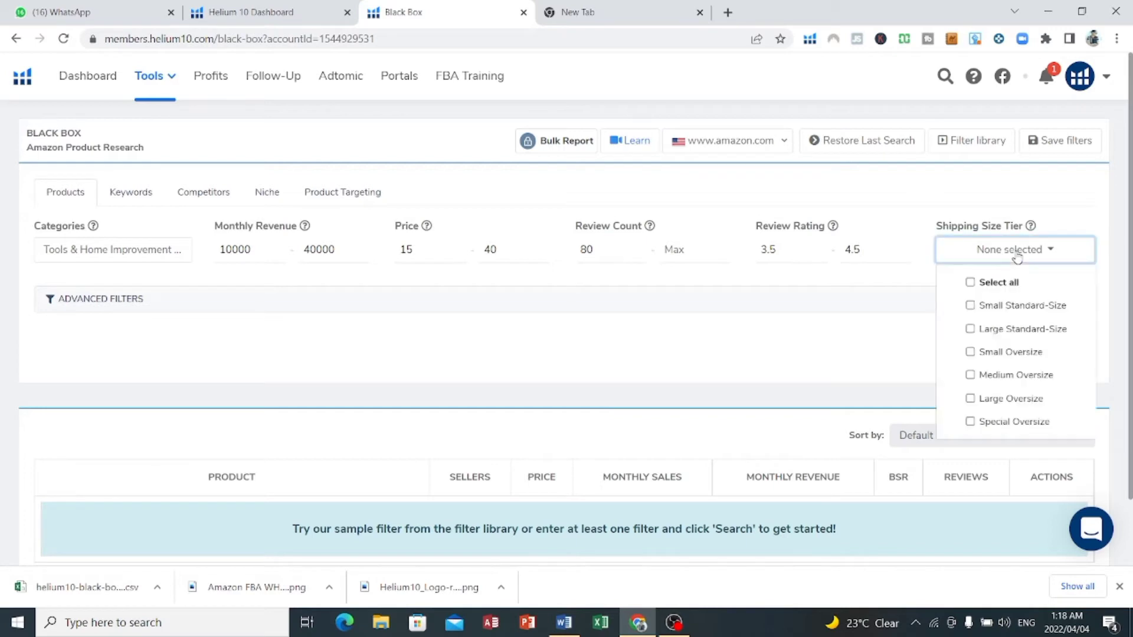
click(970, 312)
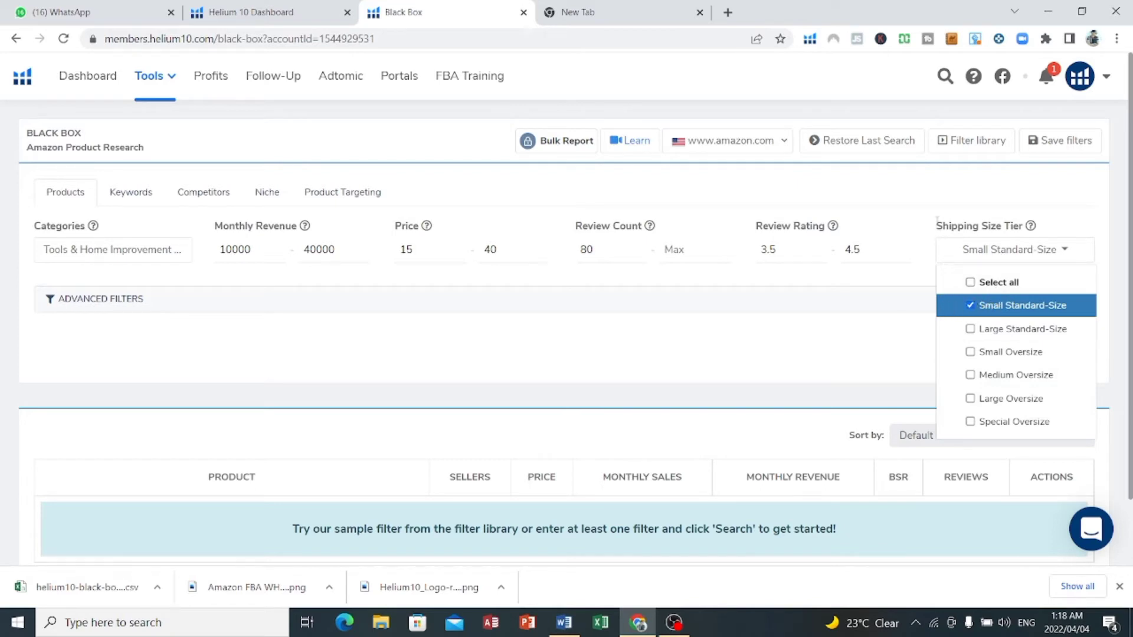
click(959, 197)
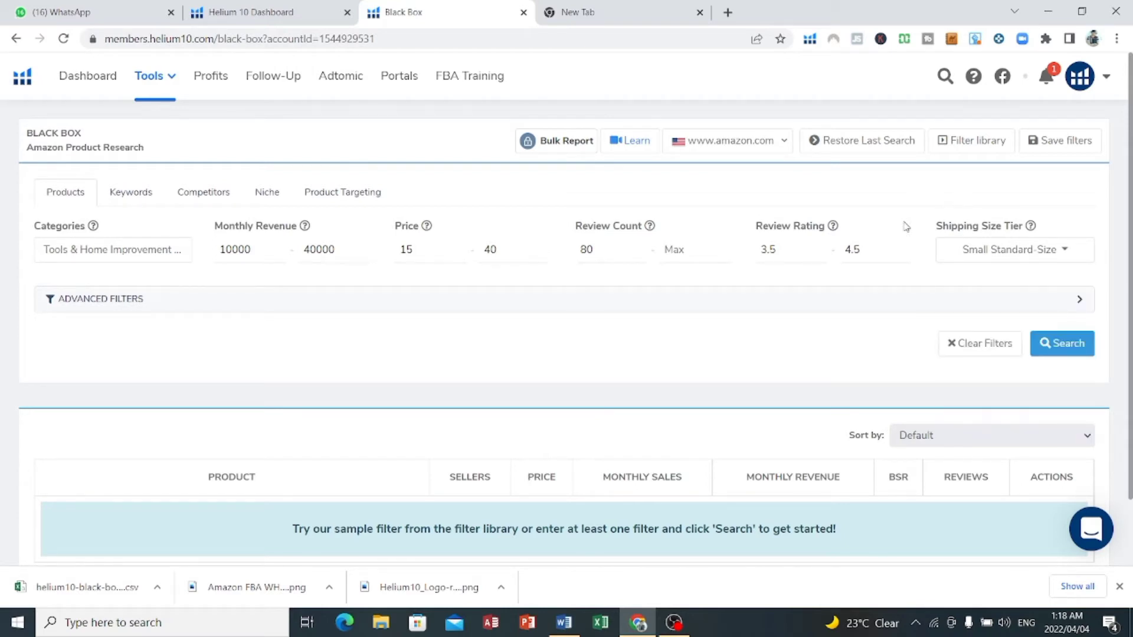
click(1054, 344)
Examine the listed products with their prices, monthly sales, revenue and reviews, and compare them with the applied filters
scroll(389, 320, down, 1)
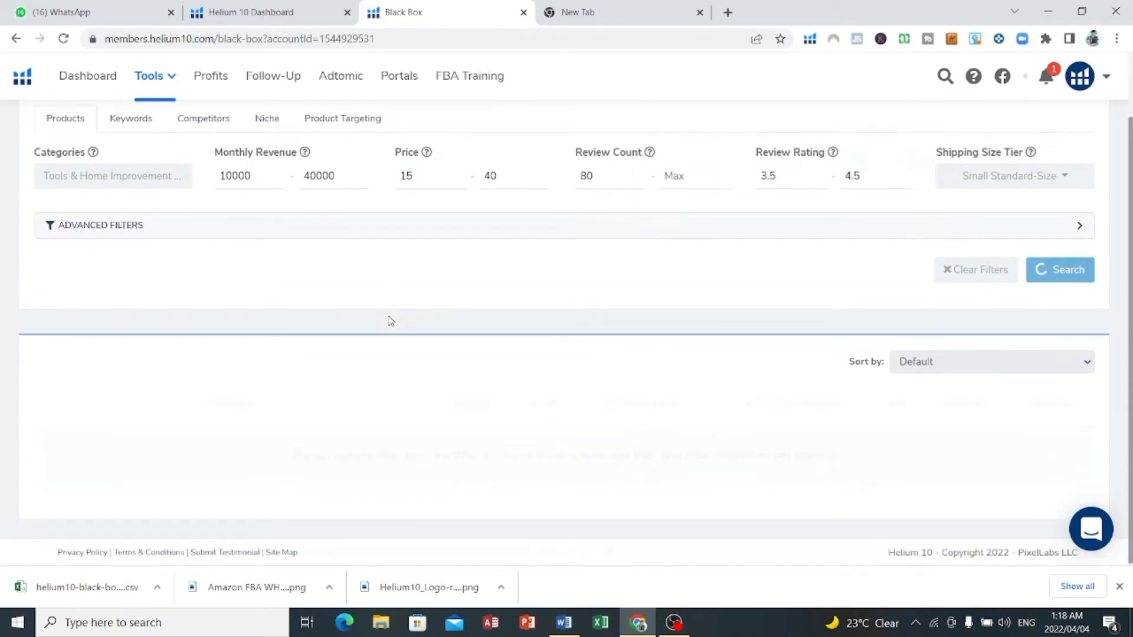
scroll(350, 328, down, 2)
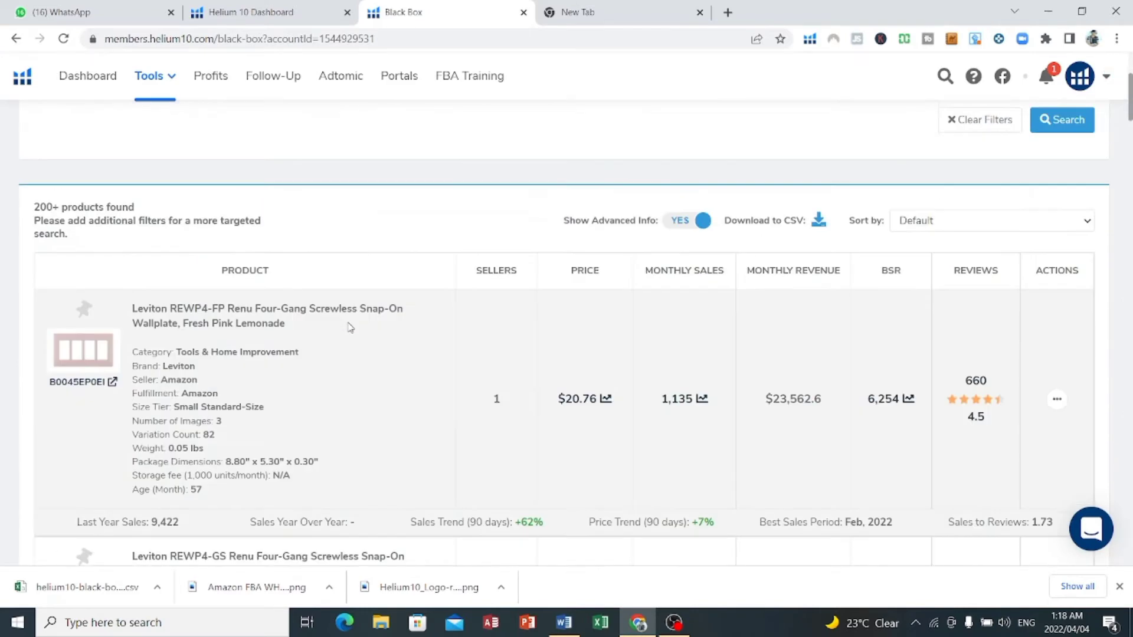
scroll(349, 328, down, 5)
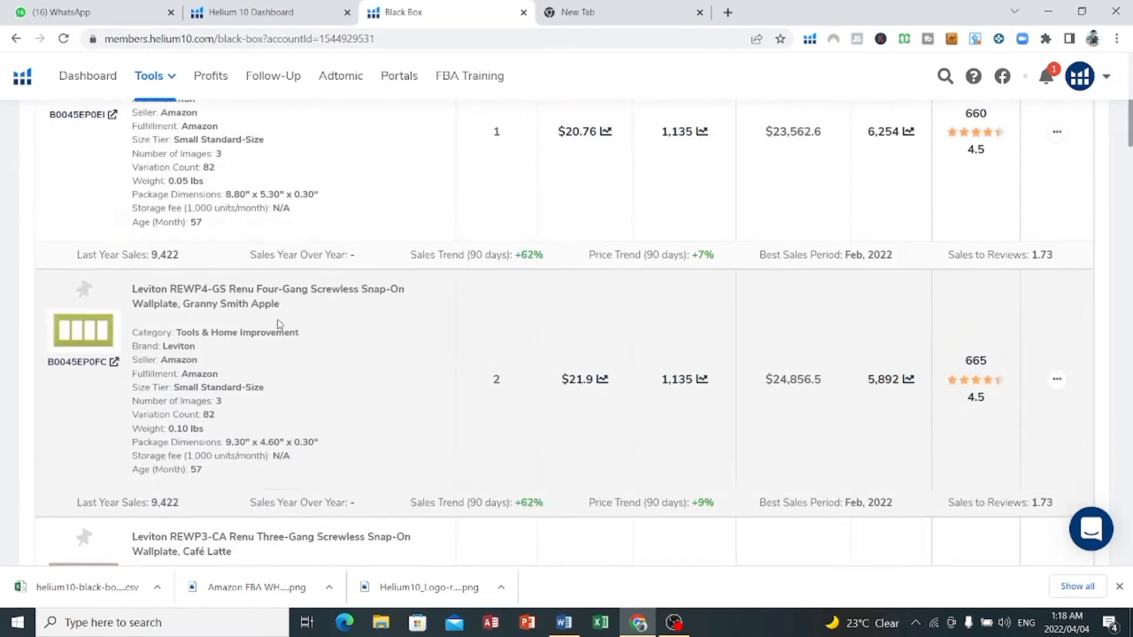
scroll(279, 324, up, 6)
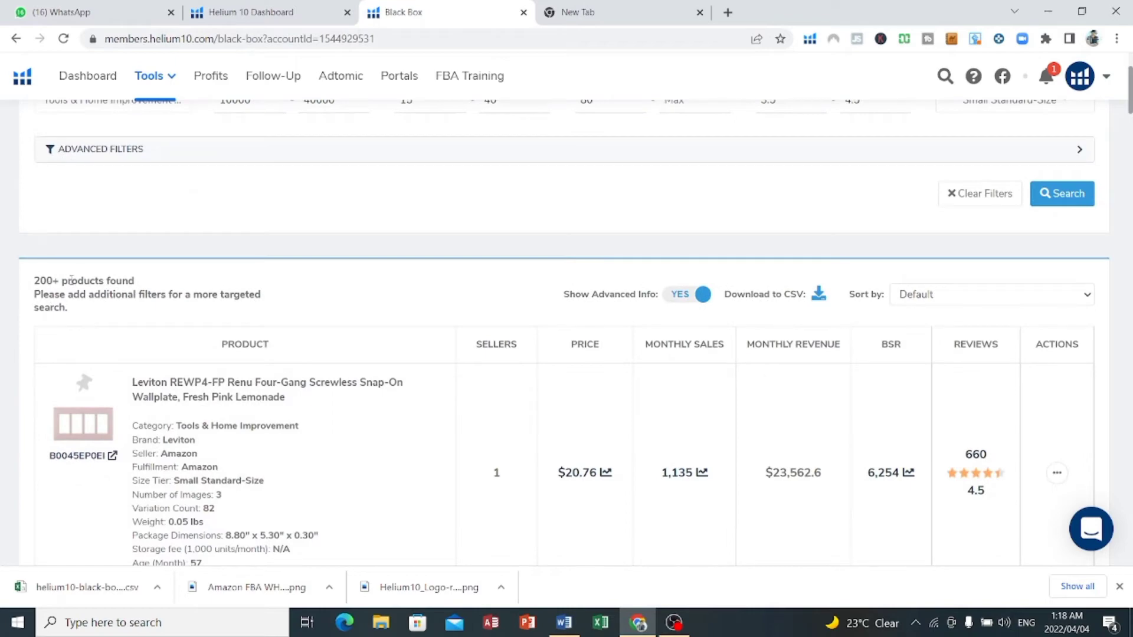
scroll(278, 296, up, 3)
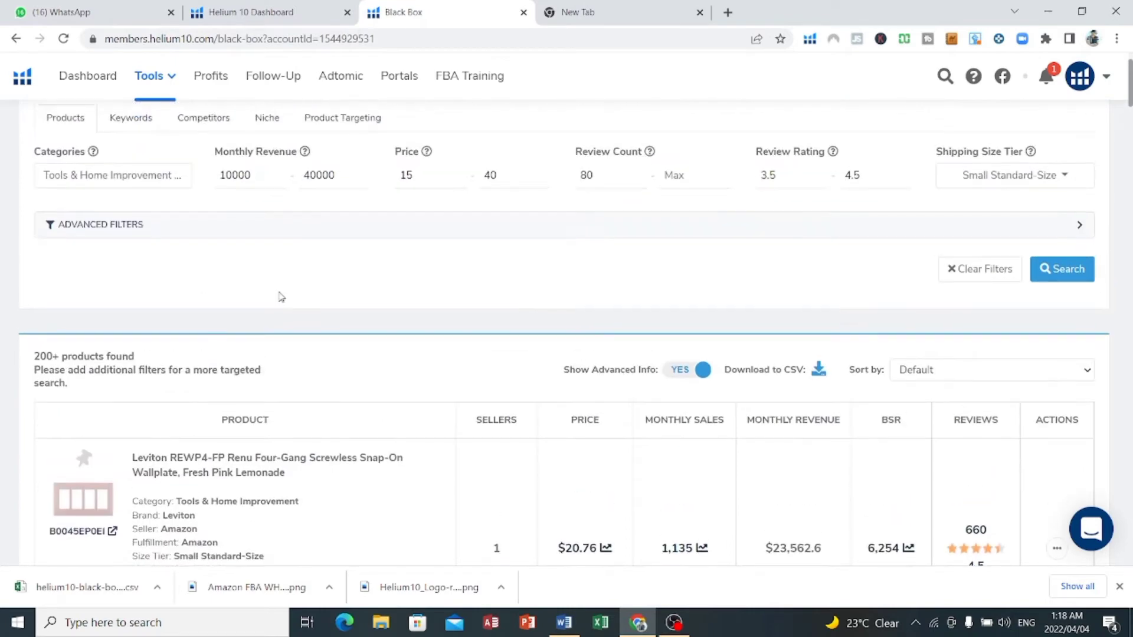
scroll(554, 321, down, 4)
scroll(554, 321, up, 3)
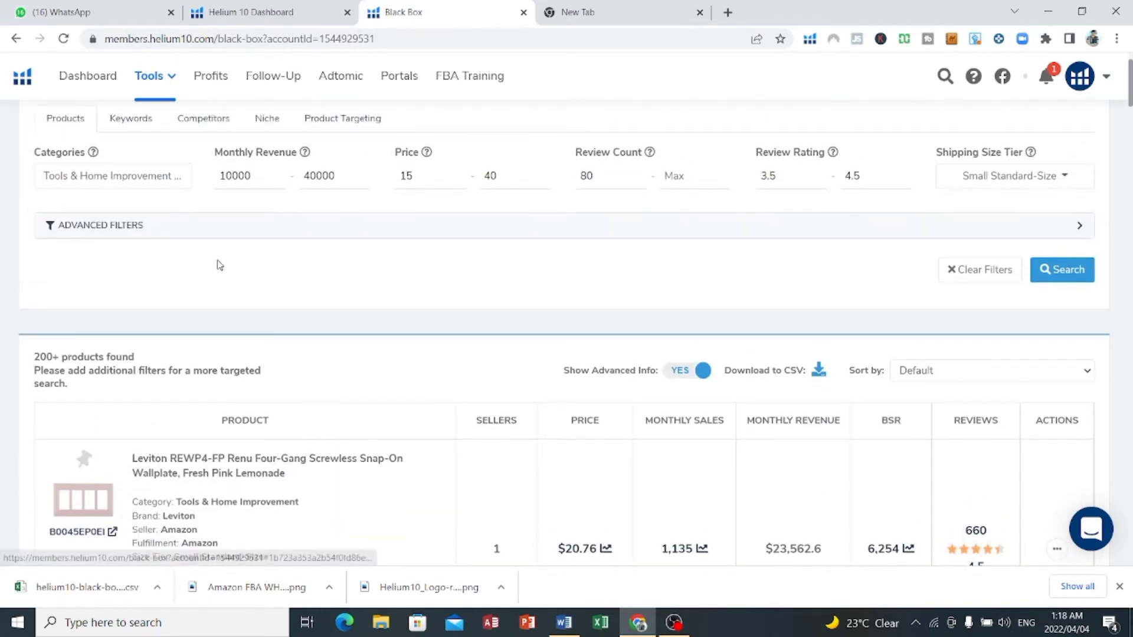
scroll(509, 370, down, 4)
scroll(498, 218, up, 1)
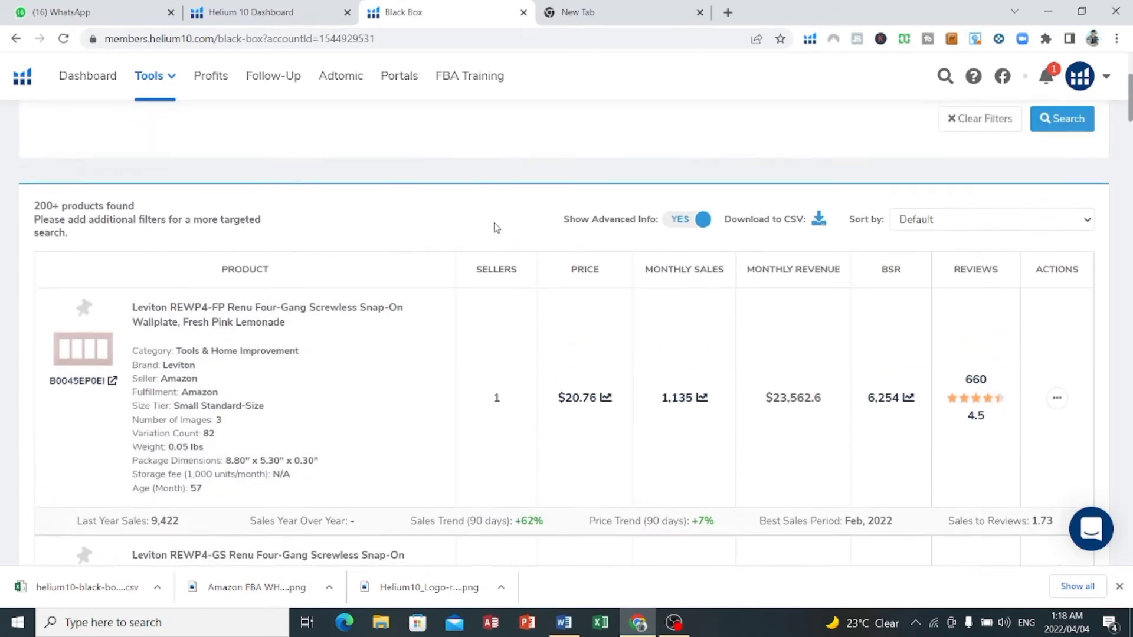
scroll(497, 254, down, 4)
scroll(505, 225, up, 4)
scroll(116, 193, up, 2)
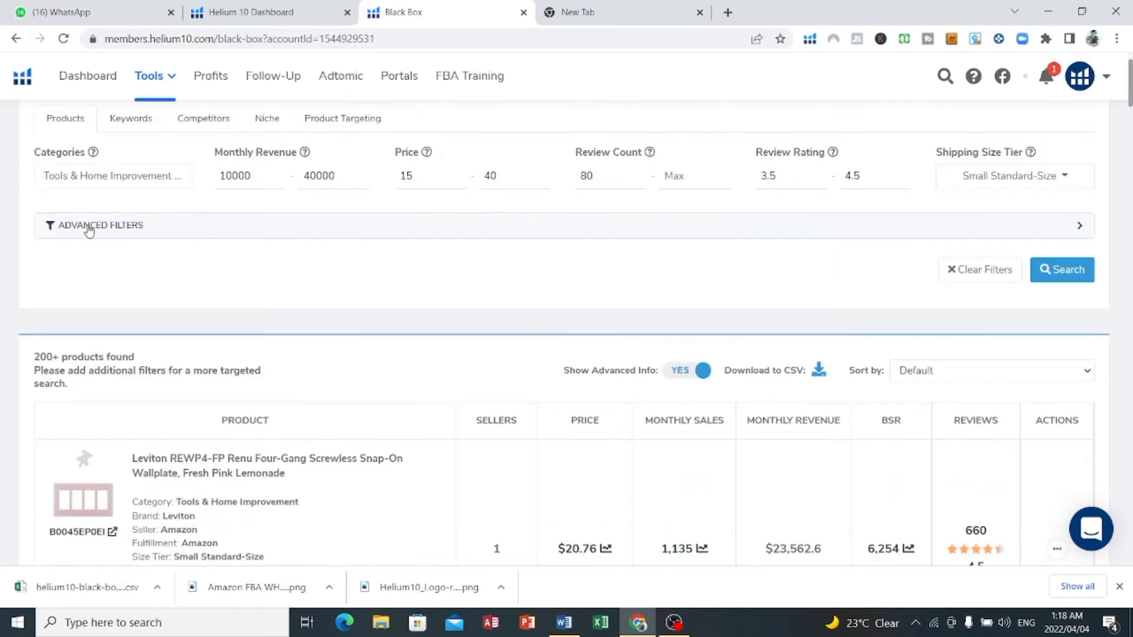
Expand the advanced filters, limit the number of sellers to a range of 4 to 30, and rerun the product search
click(87, 227)
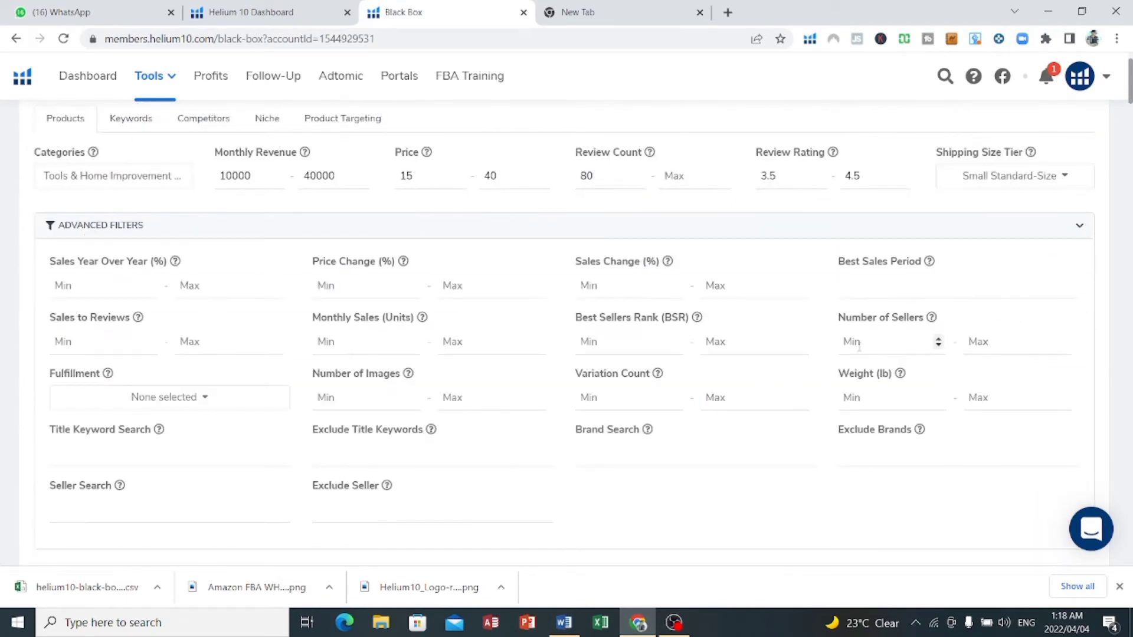
click(975, 337)
text(30)
scroll(814, 359, down, 3)
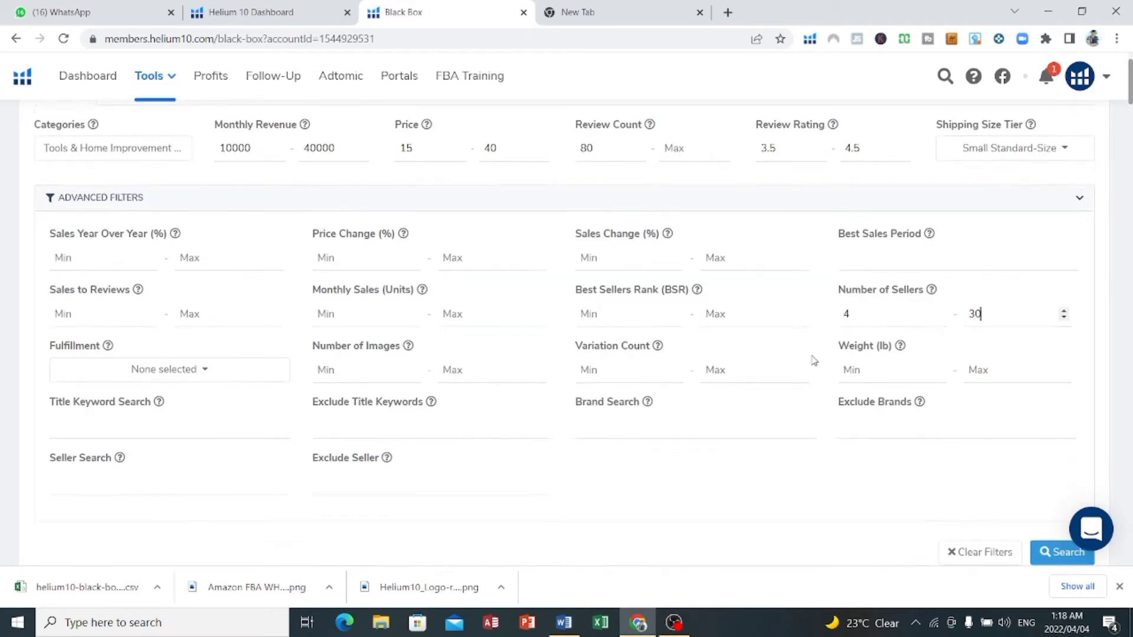
click(1056, 438)
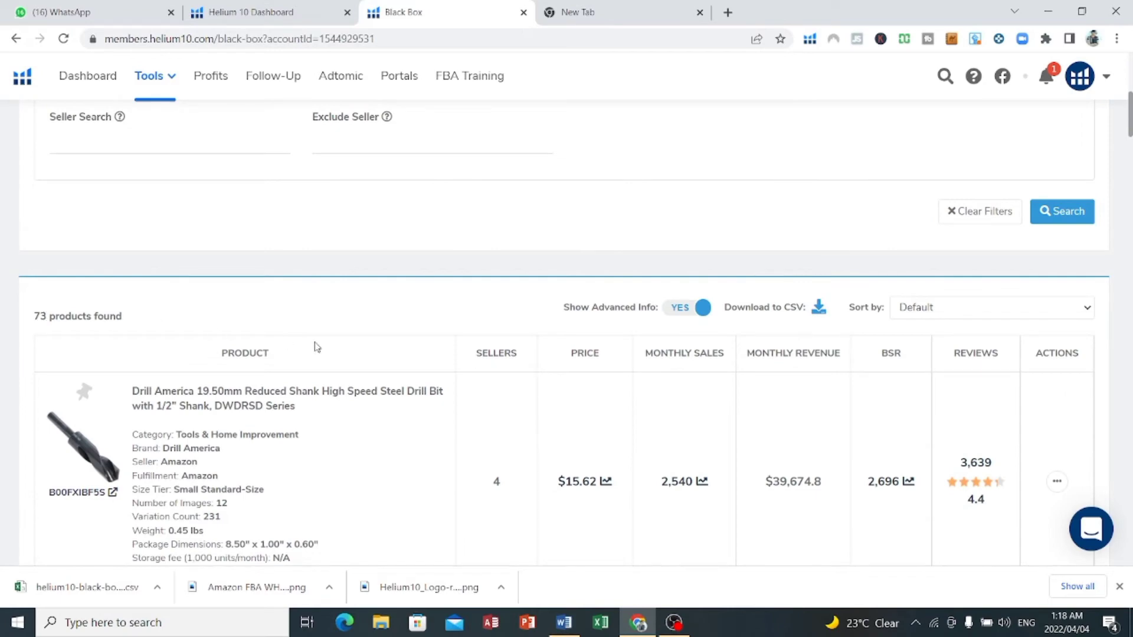
Restrict the fulfillment filter to FBA and run the product search again
scroll(314, 347, down, 5)
scroll(155, 285, up, 3)
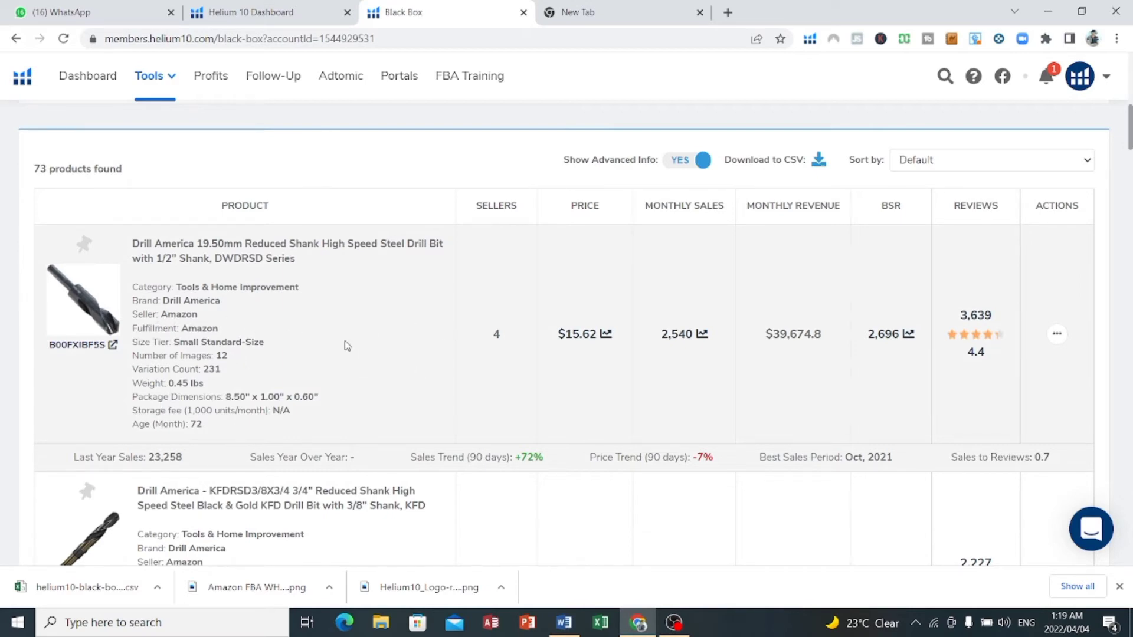
scroll(212, 349, up, 7)
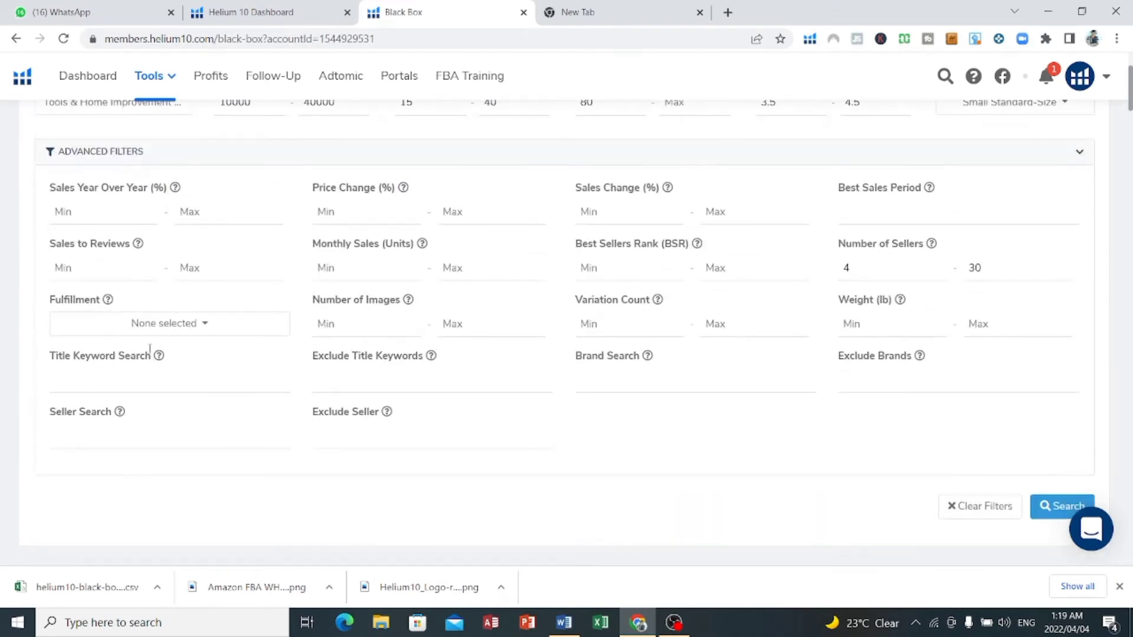
click(175, 328)
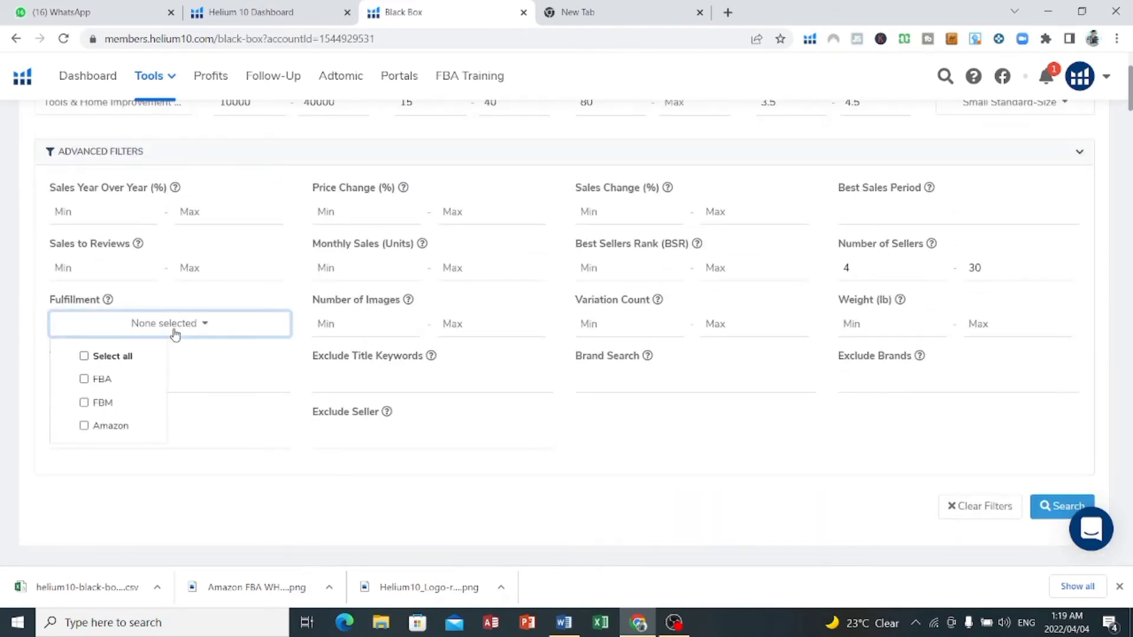
click(87, 381)
click(234, 335)
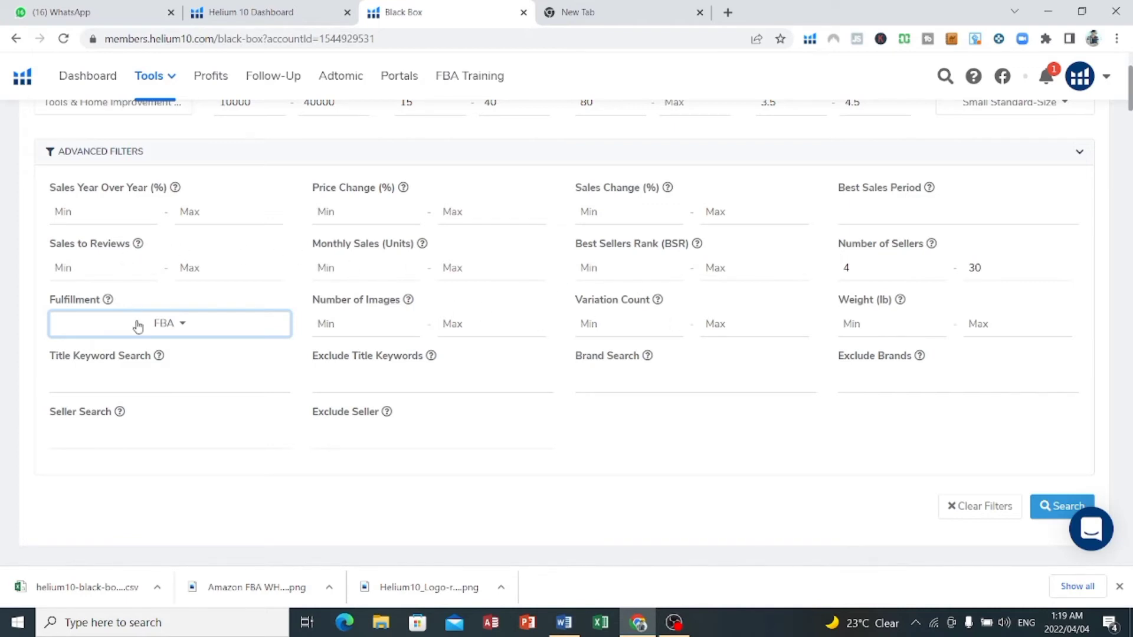
click(1034, 500)
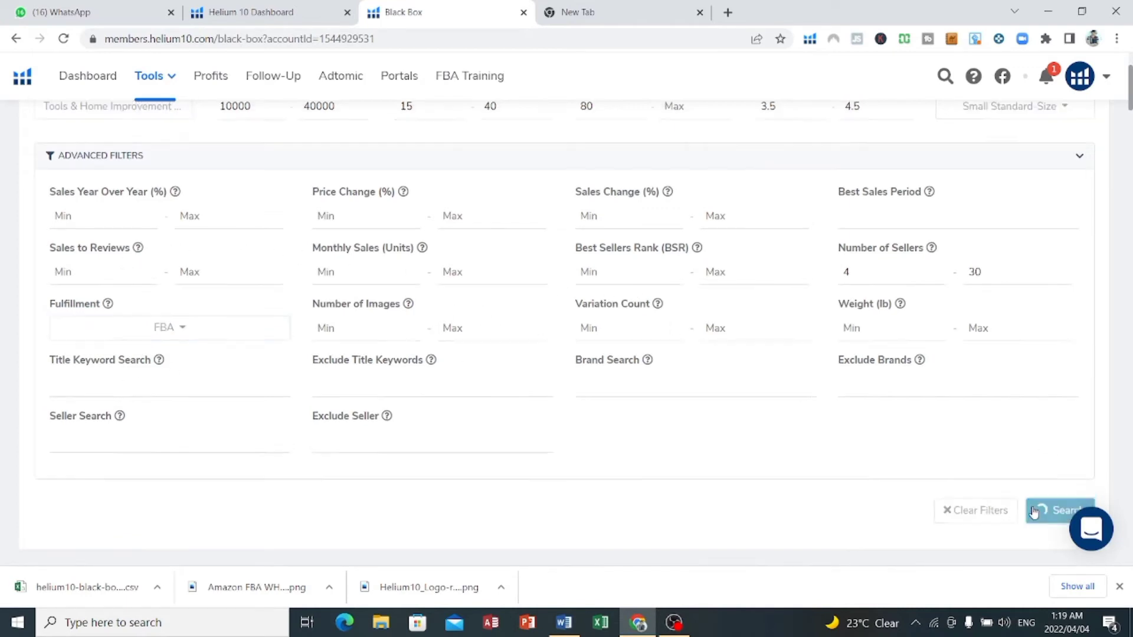
Examine the FBA search results, comparing each product's fulfillment, sellers, price, monthly sales, revenue and reviews
scroll(161, 376, down, 2)
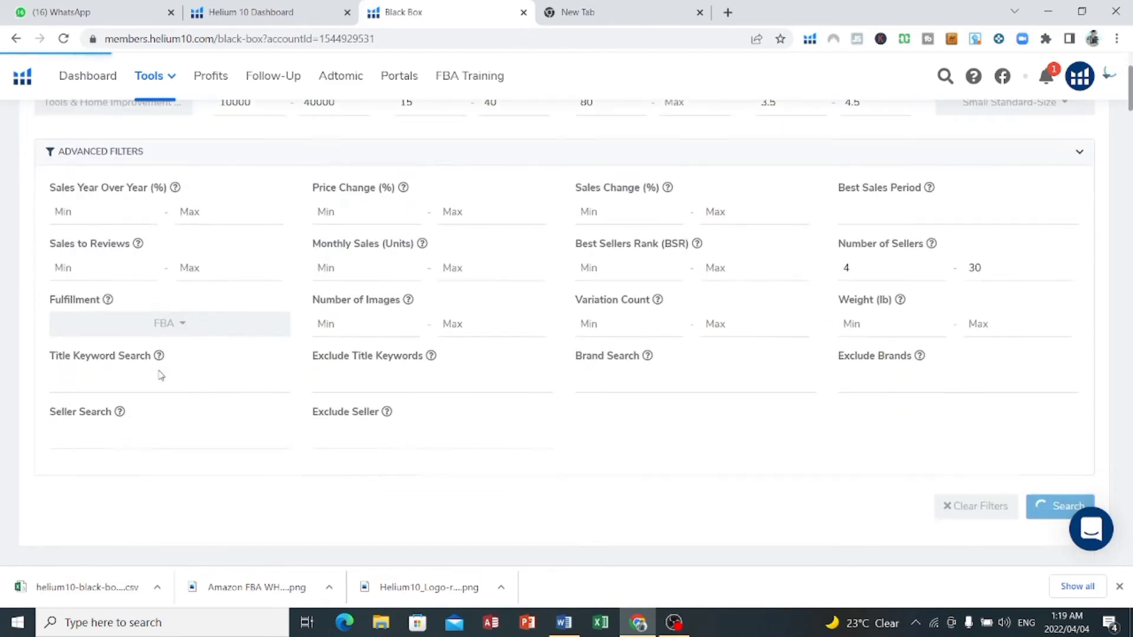
scroll(161, 376, up, 2)
scroll(161, 376, down, 7)
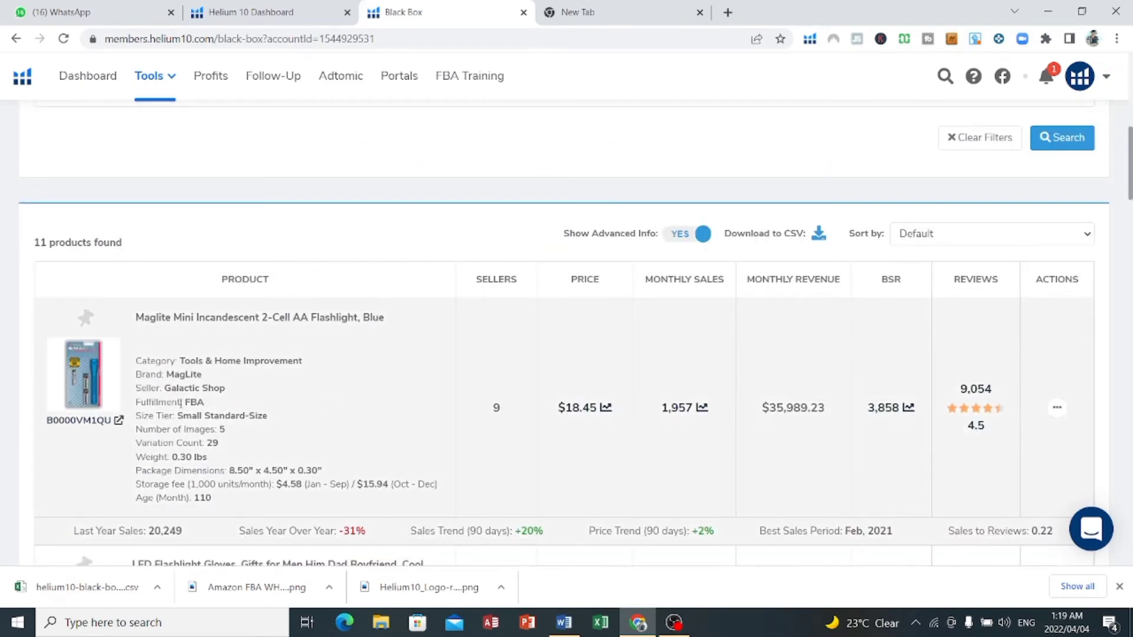
scroll(171, 404, down, 2)
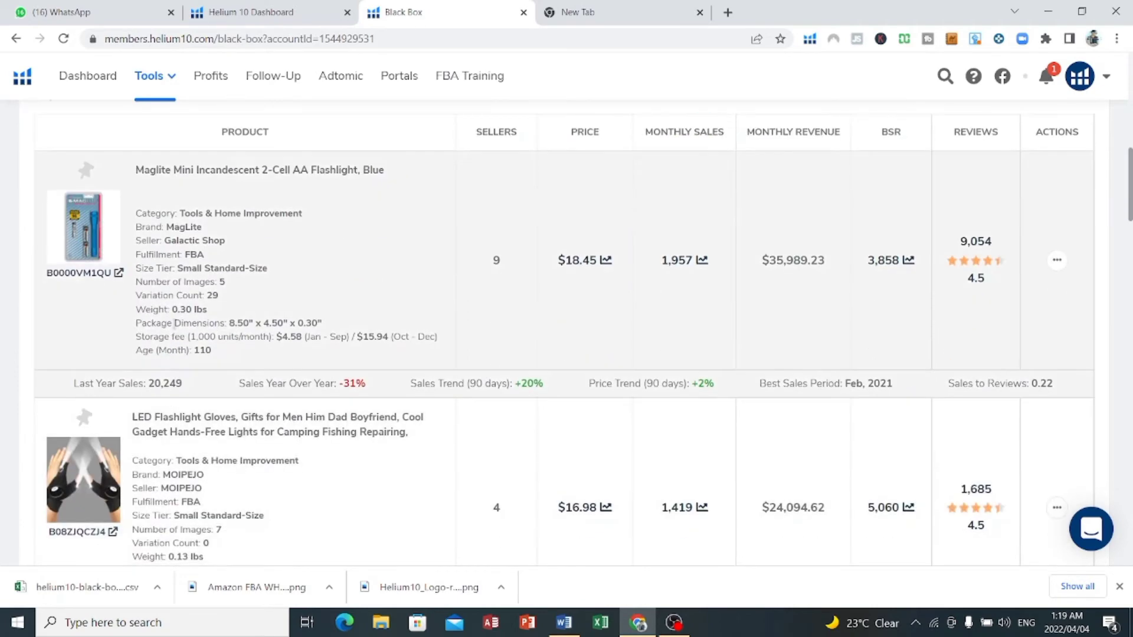
scroll(186, 290, down, 5)
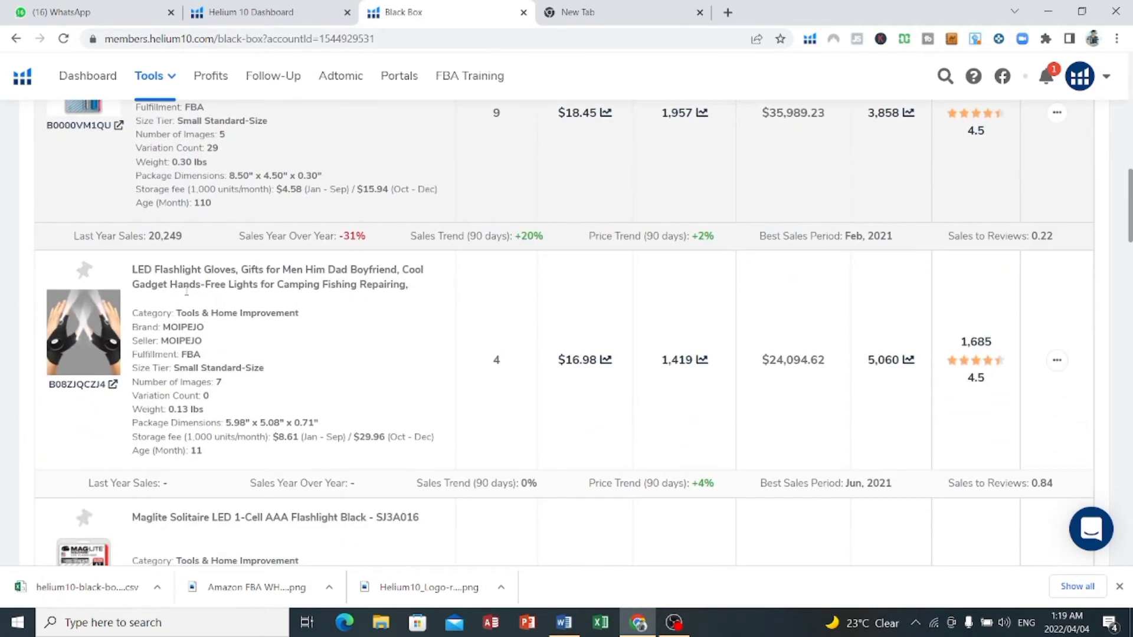
scroll(493, 337, up, 5)
scroll(494, 325, down, 3)
scroll(494, 334, up, 4)
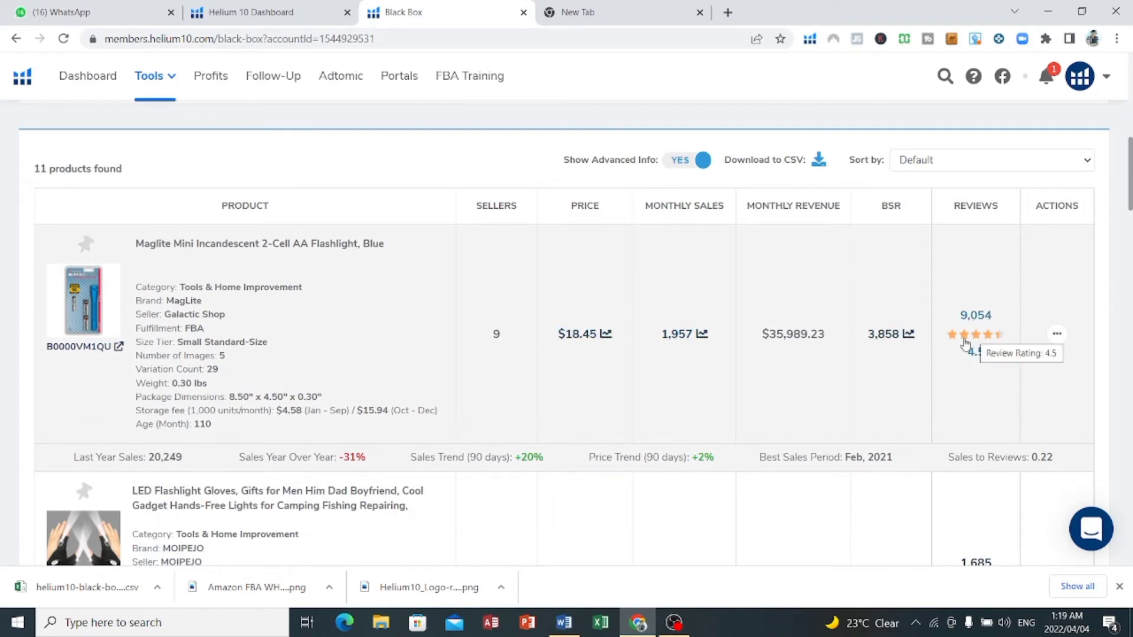
scroll(875, 335, down, 1)
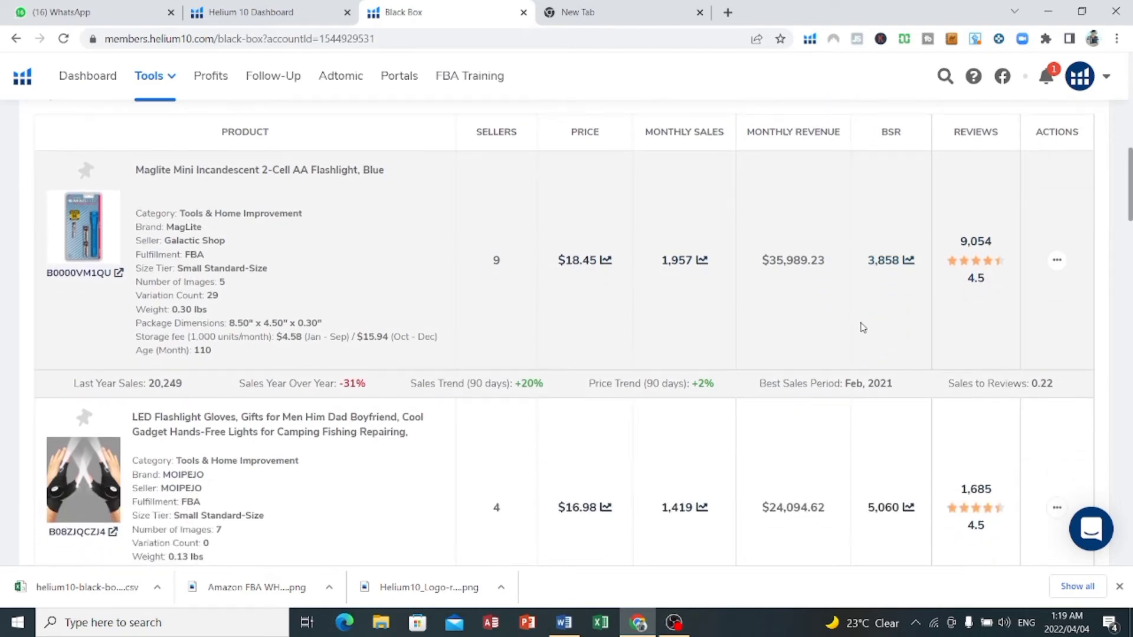
scroll(869, 327, down, 3)
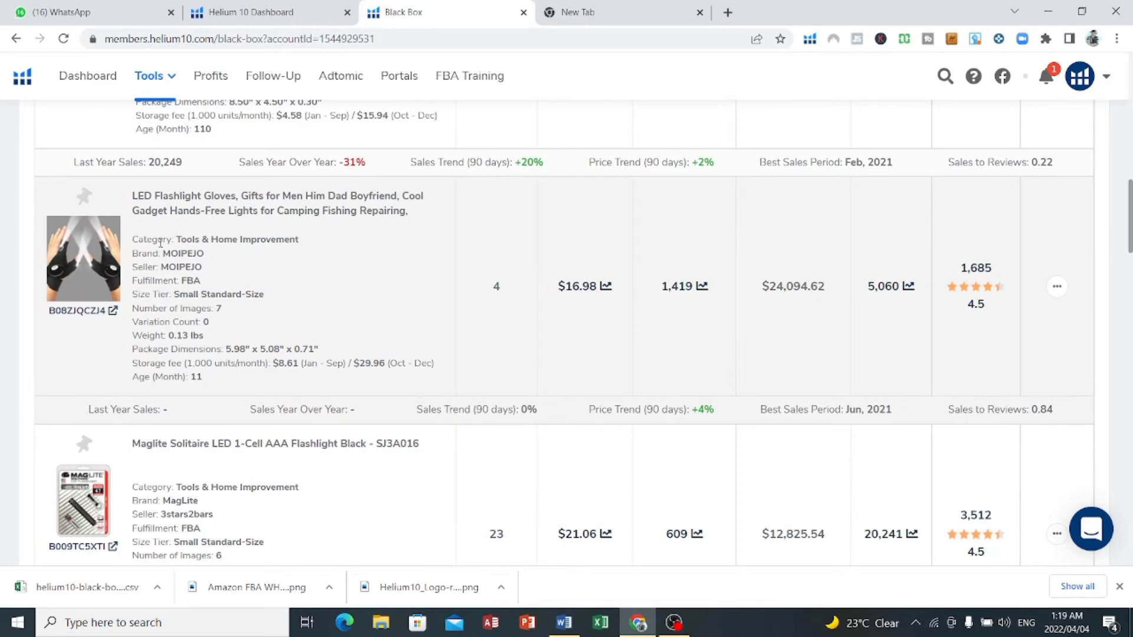
scroll(106, 319, down, 3)
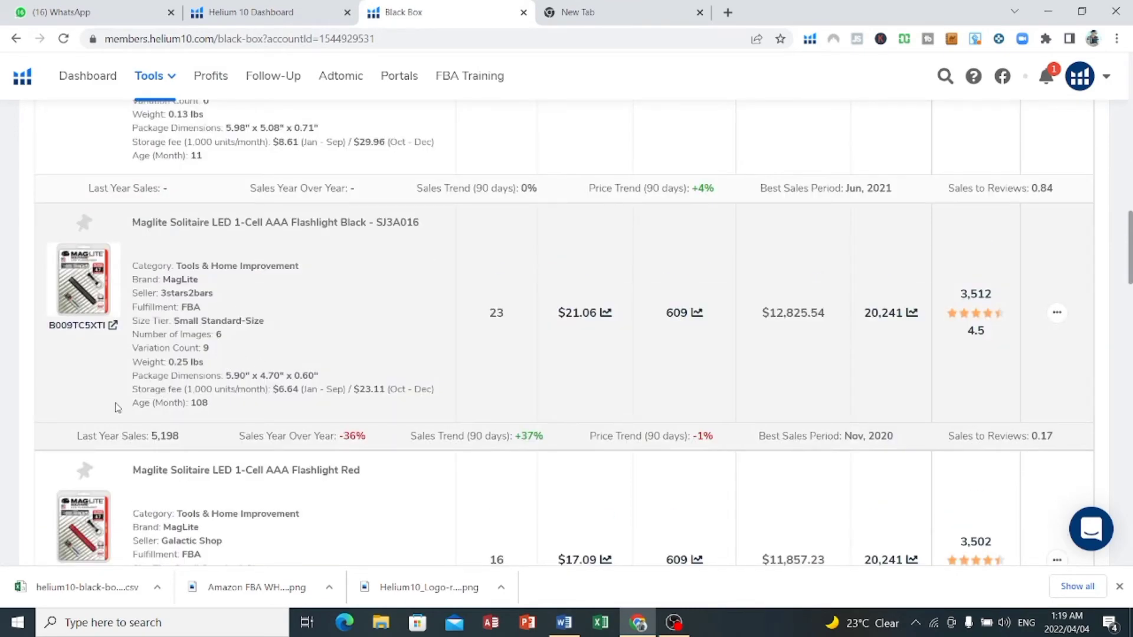
Open the Amazon listing of the black Maglite Solitaire LED 1-Cell AAA flashlight in a new tab and look through it
drag(46, 332, 107, 326)
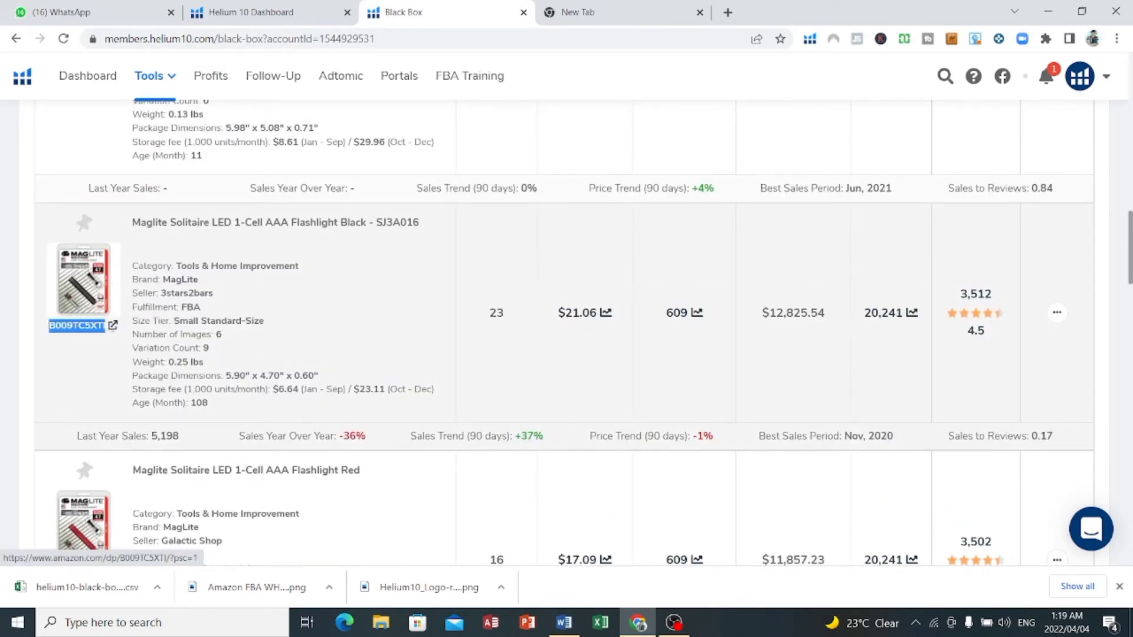
right_click(115, 331)
click(154, 338)
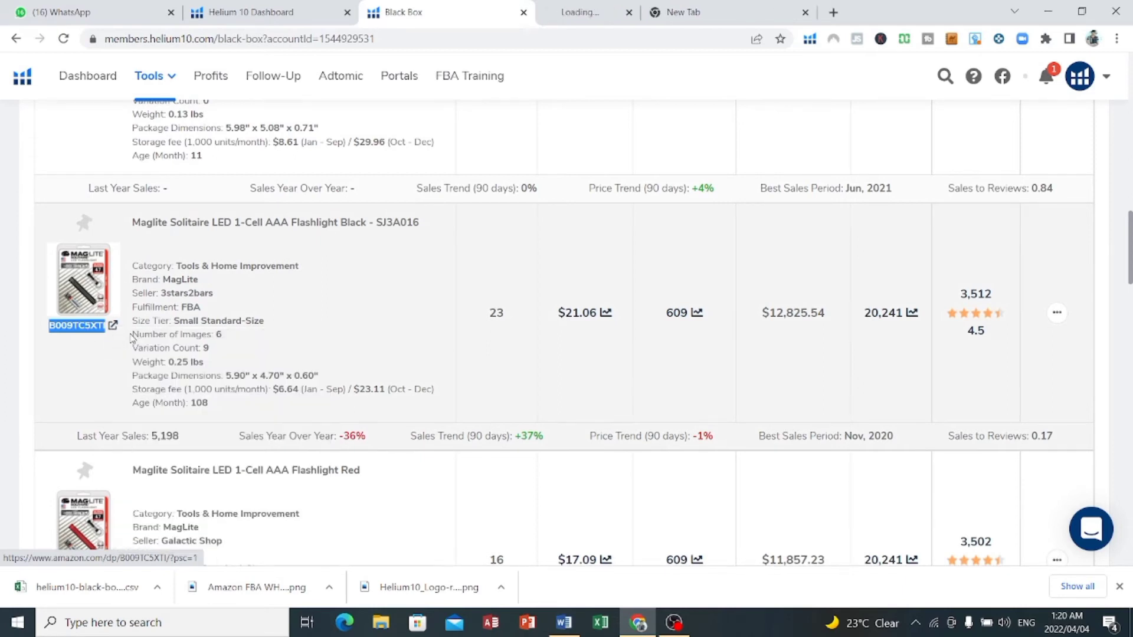
click(576, 9)
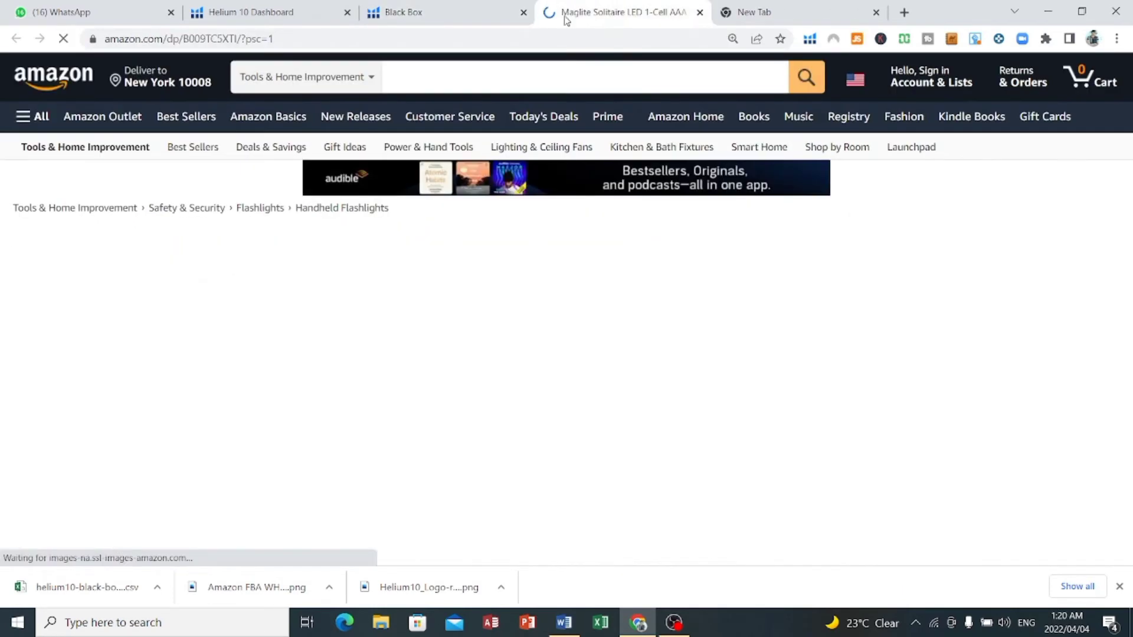
scroll(310, 311, down, 3)
scroll(277, 281, down, 10)
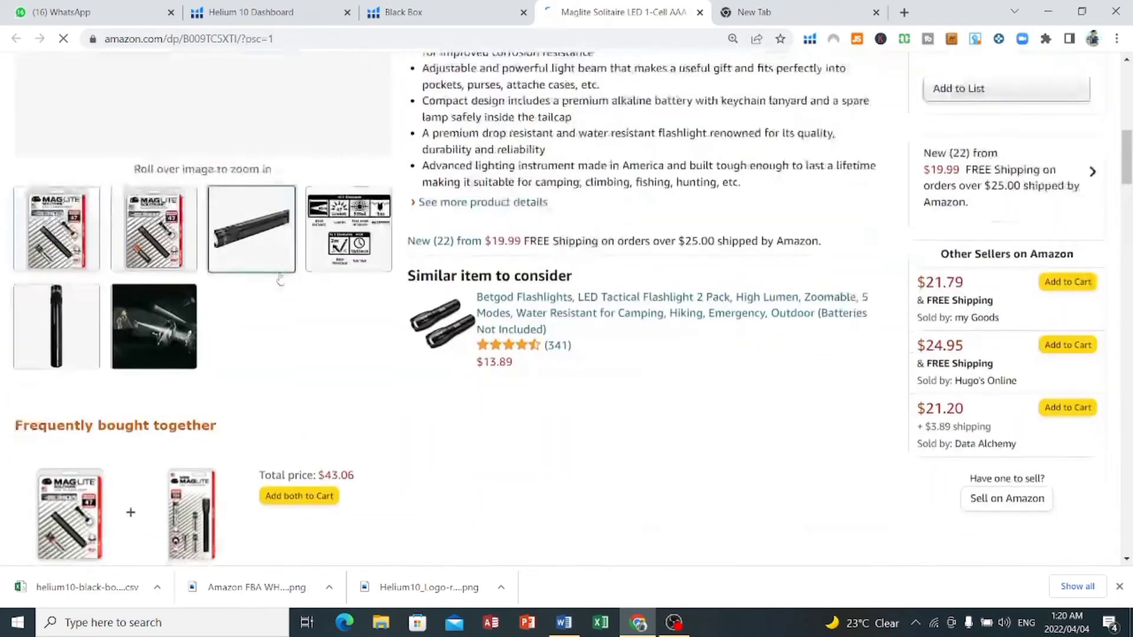
scroll(378, 280, up, 12)
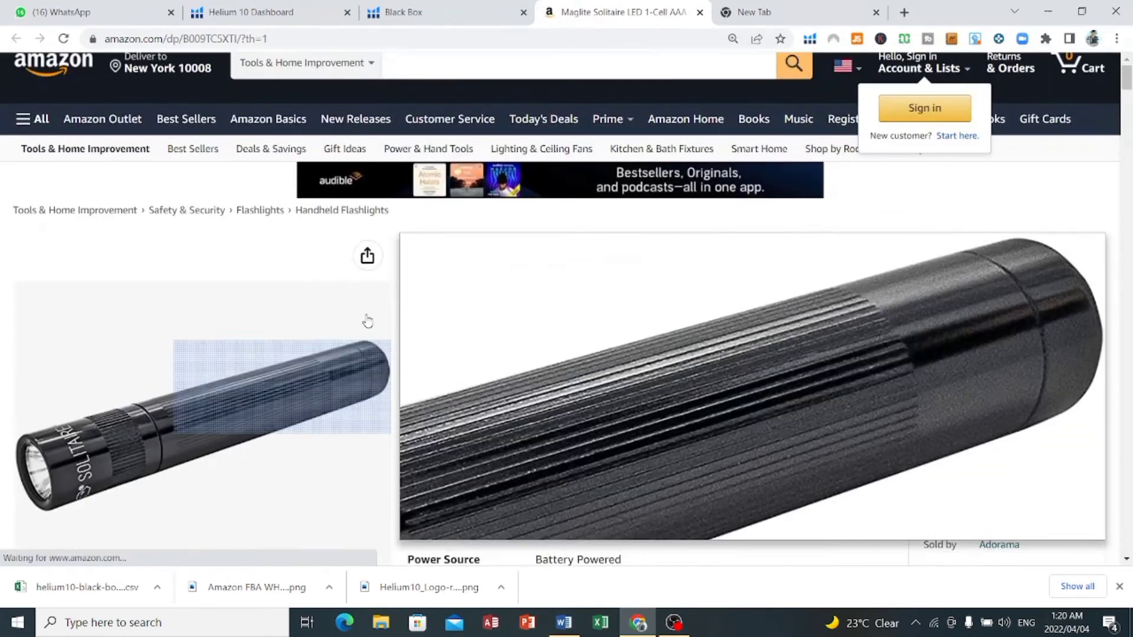
Copy the listing's product title and search Google for "Maglite Solitaire LED 1-Cell AAA Flashlight Black - SJ3A016 Distributor in usa"
scroll(448, 248, down, 1)
mouse_move(409, 187)
mouse_down()
mouse_move(842, 187)
mouse_move(860, 210)
mouse_up()
click(767, 12)
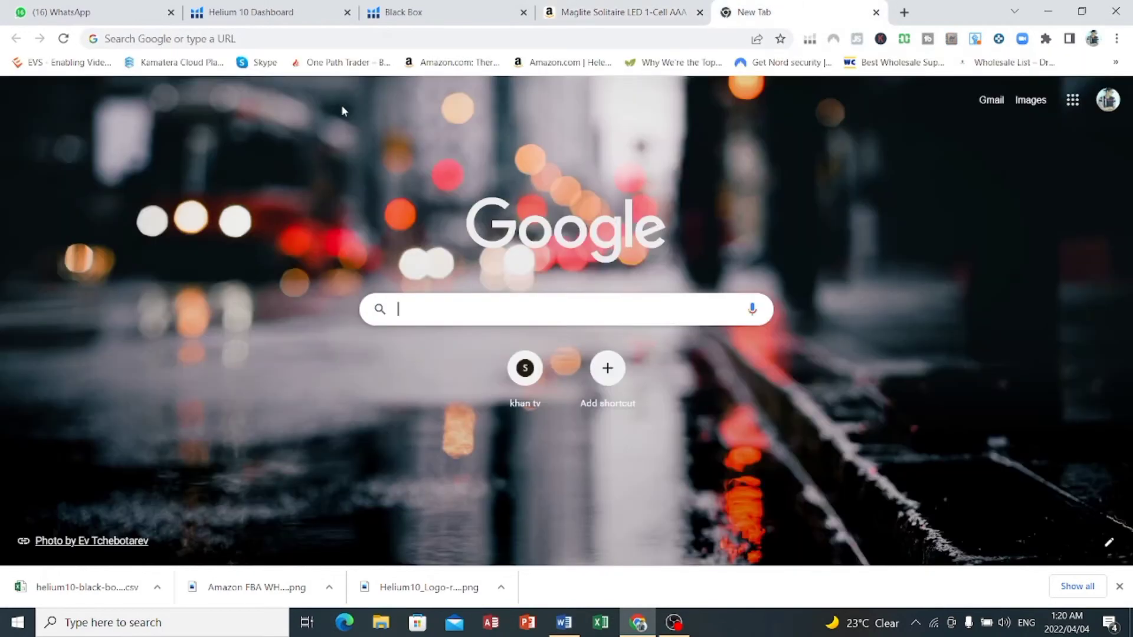
click(442, 317)
text(Maglite Solitaire LED 1-Cell AAA Flashlight Black - SJ3A016 D)
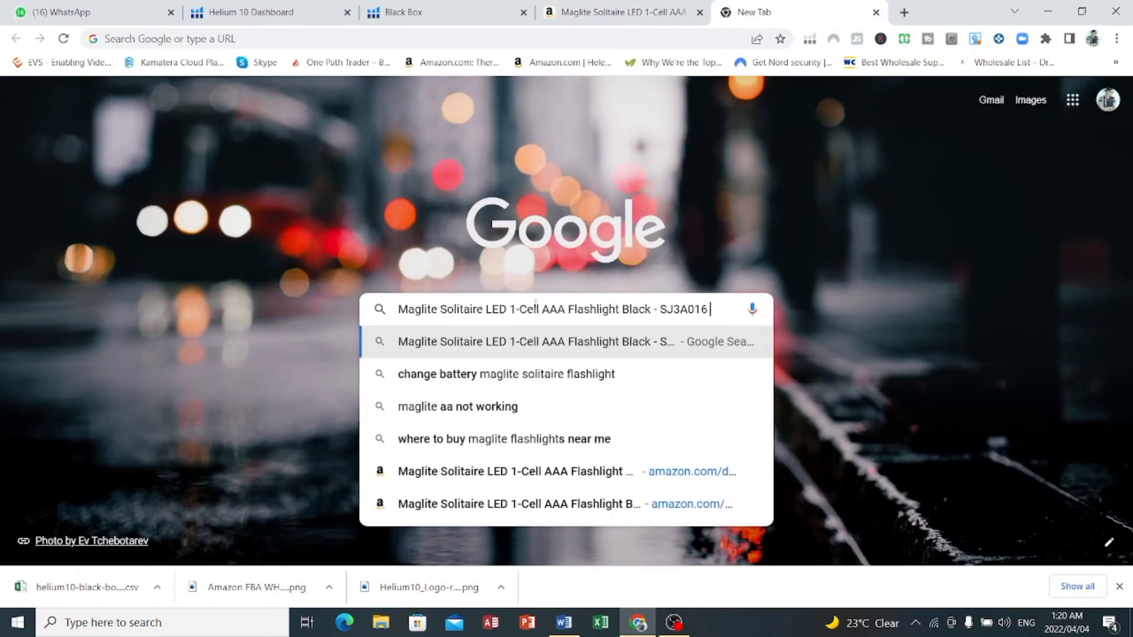
text(Distributors)
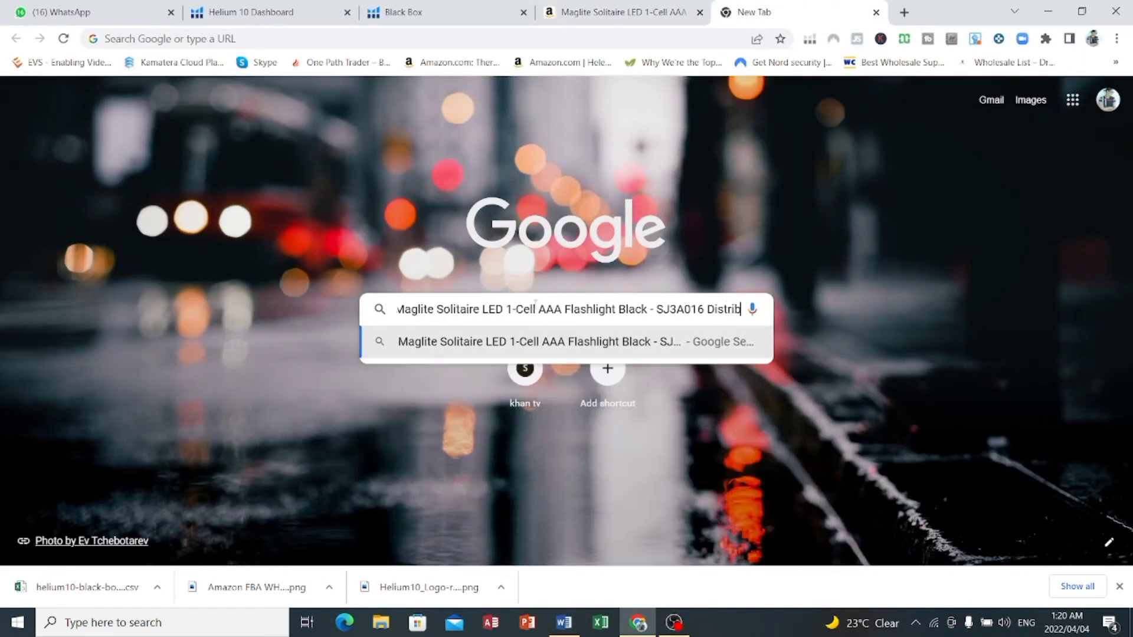
key(BackSpace)
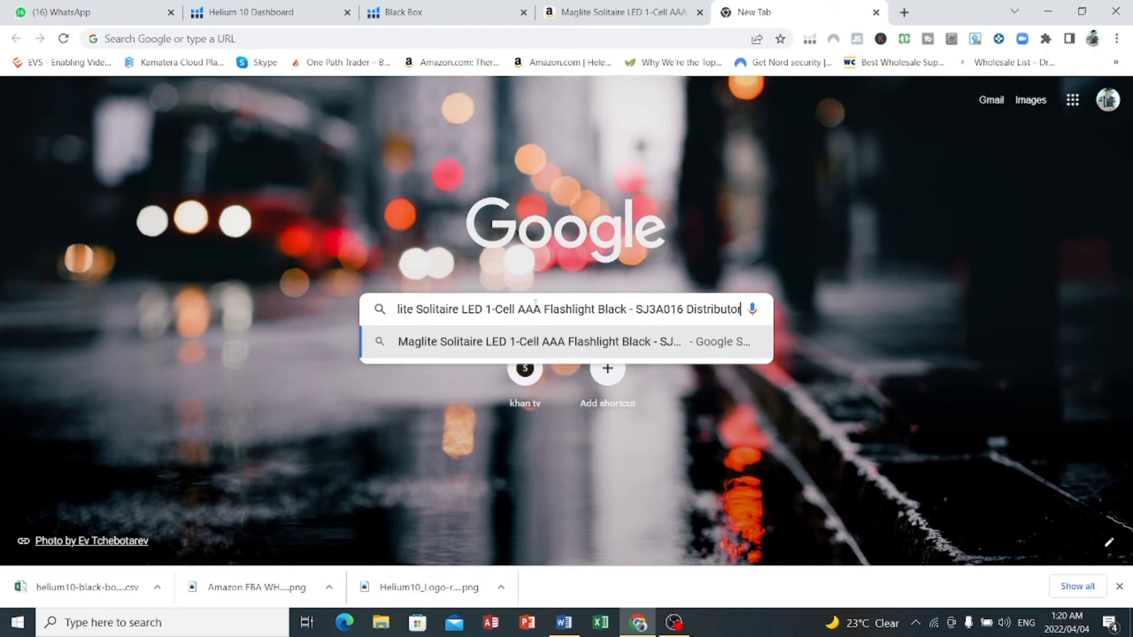
text(in usa)
key(Return)
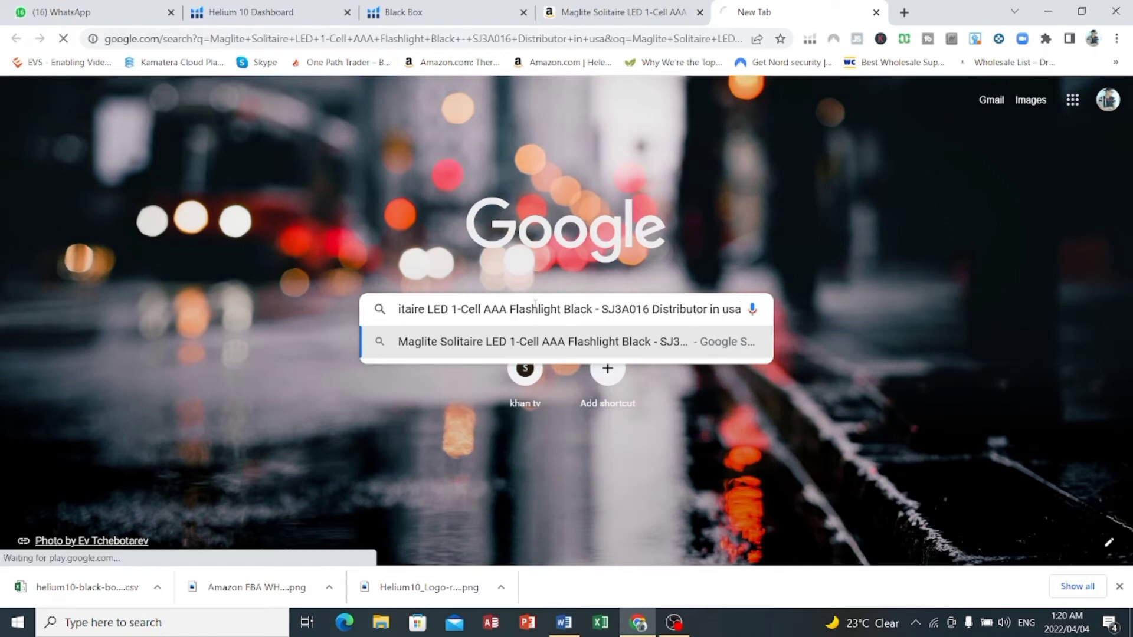
scroll(272, 289, down, 6)
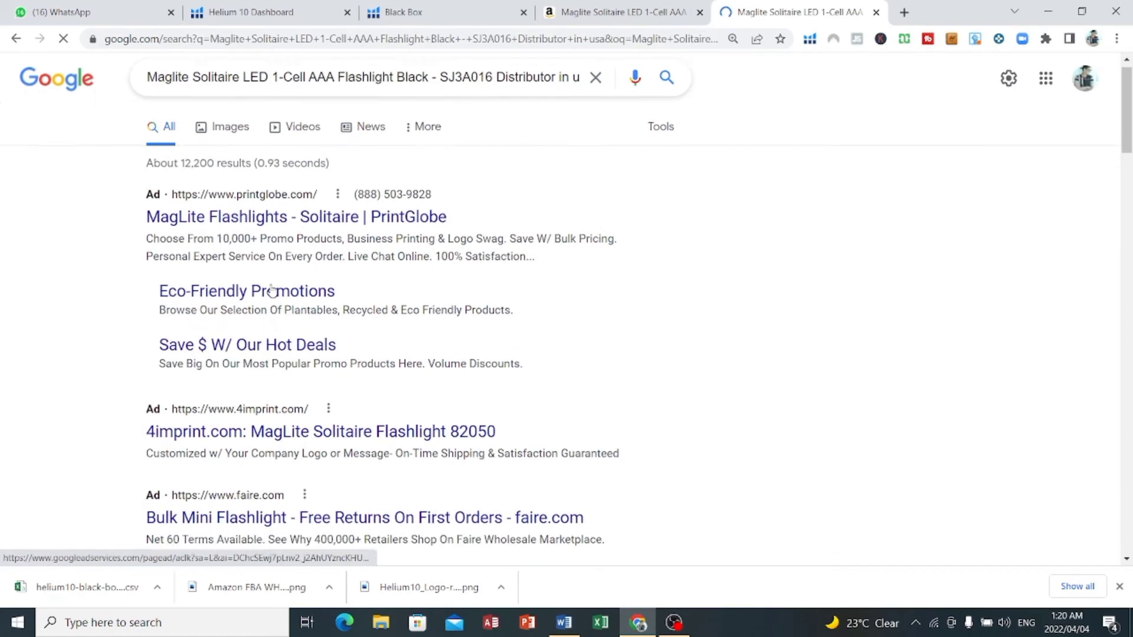
scroll(272, 289, down, 15)
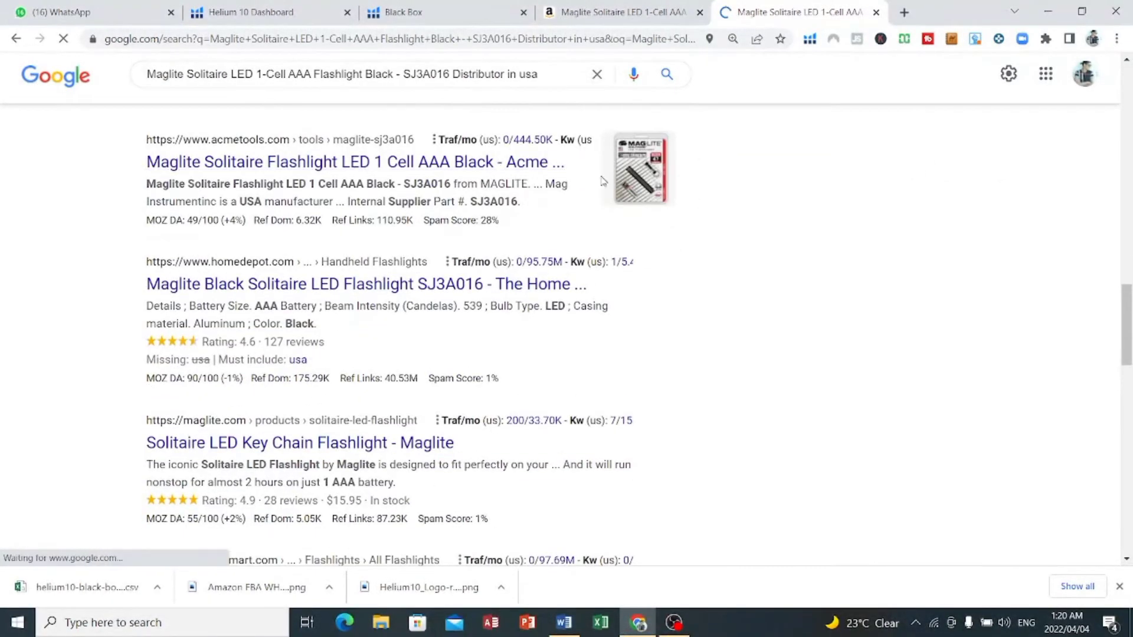
mouse_move(522, 139)
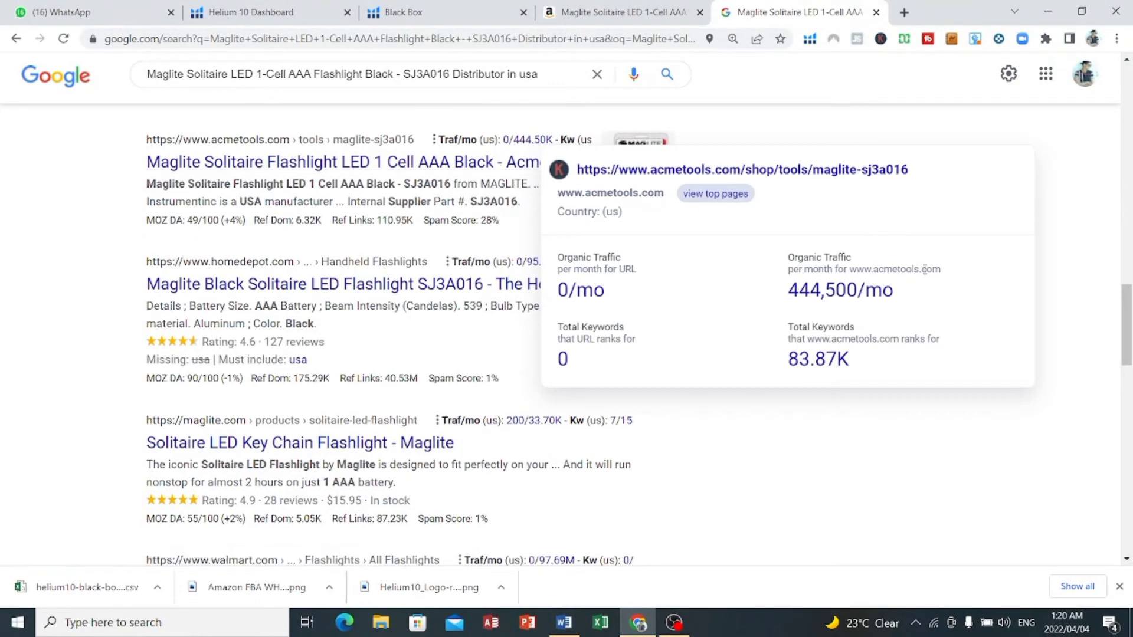
drag(848, 269, 963, 270)
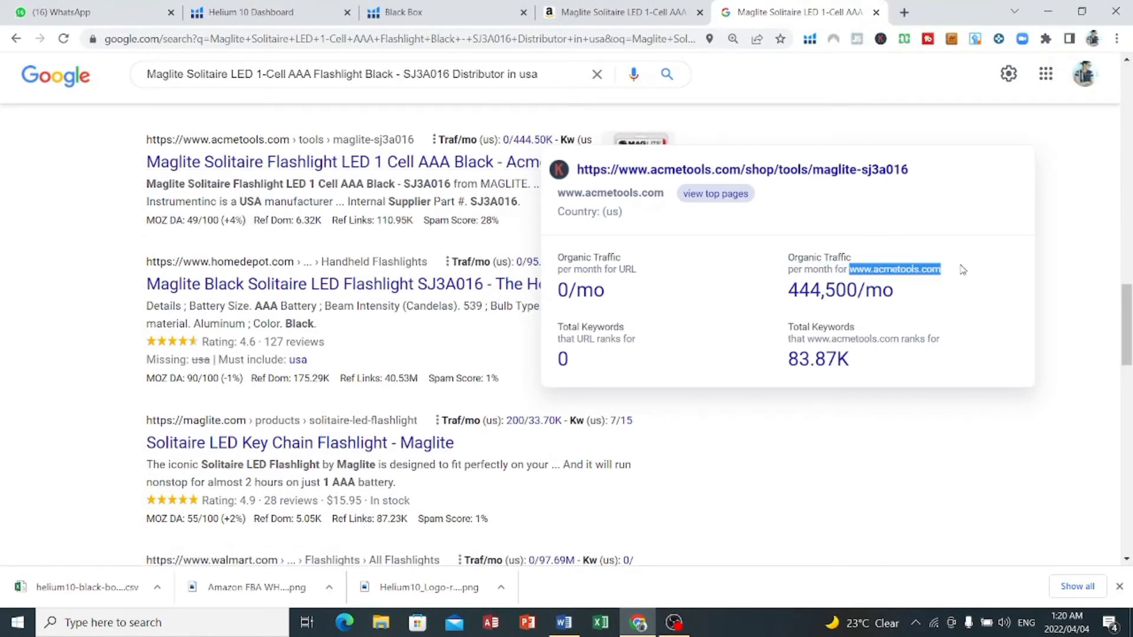
key(ctrl+c)
click(904, 12)
key(ctrl+v)
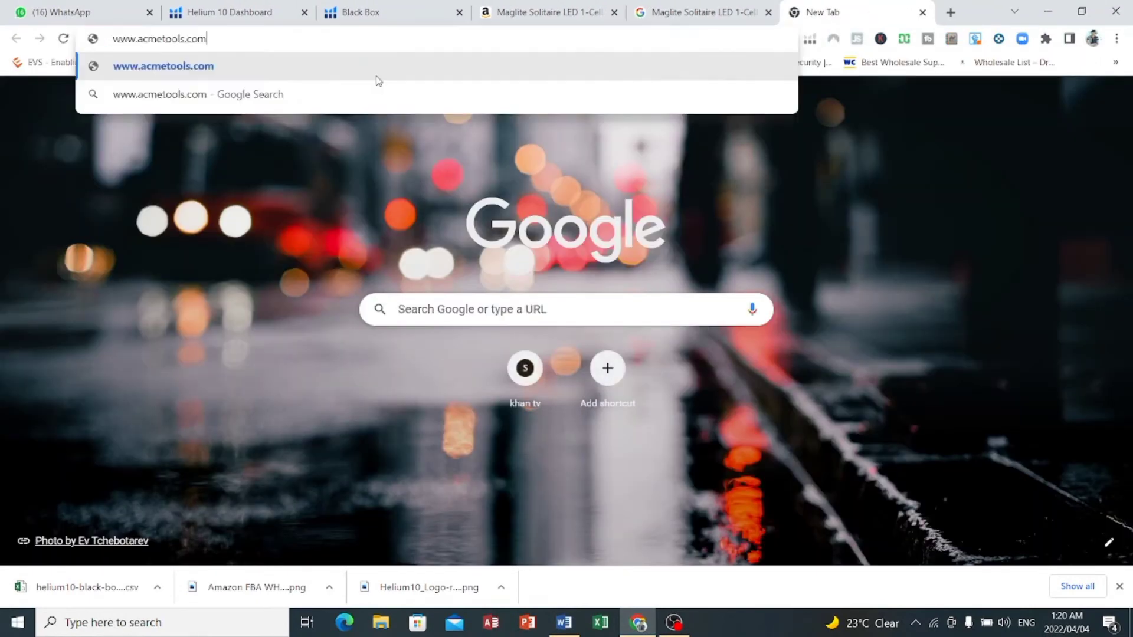
key(Return)
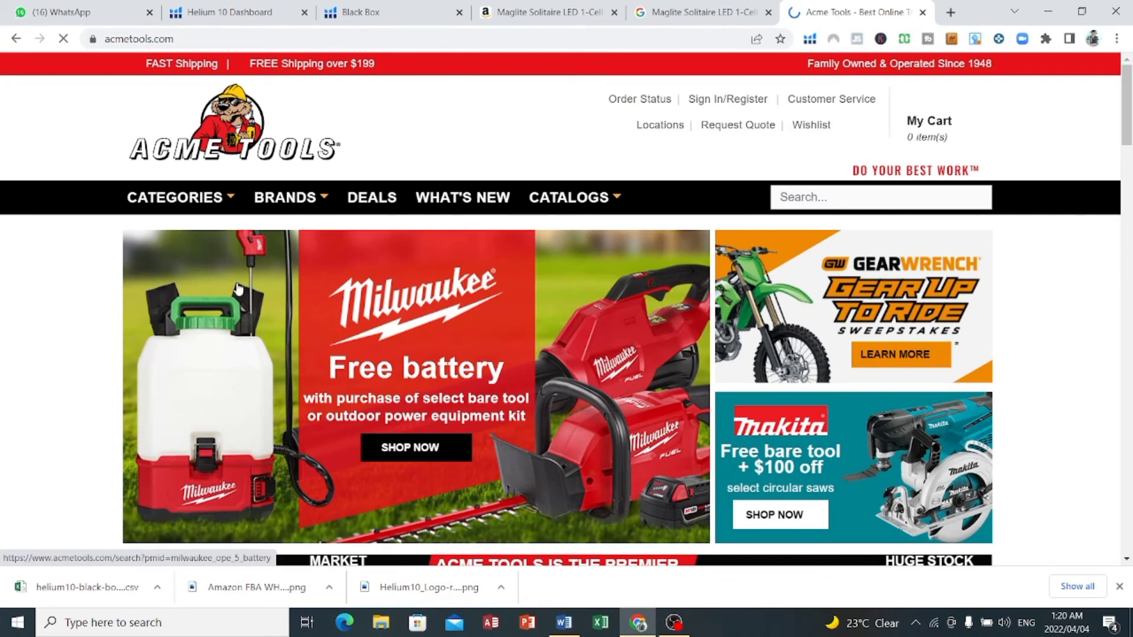
Look over the Acme Tools homepage from its header down to the company information and resource links in the footer
scroll(245, 289, down, 2)
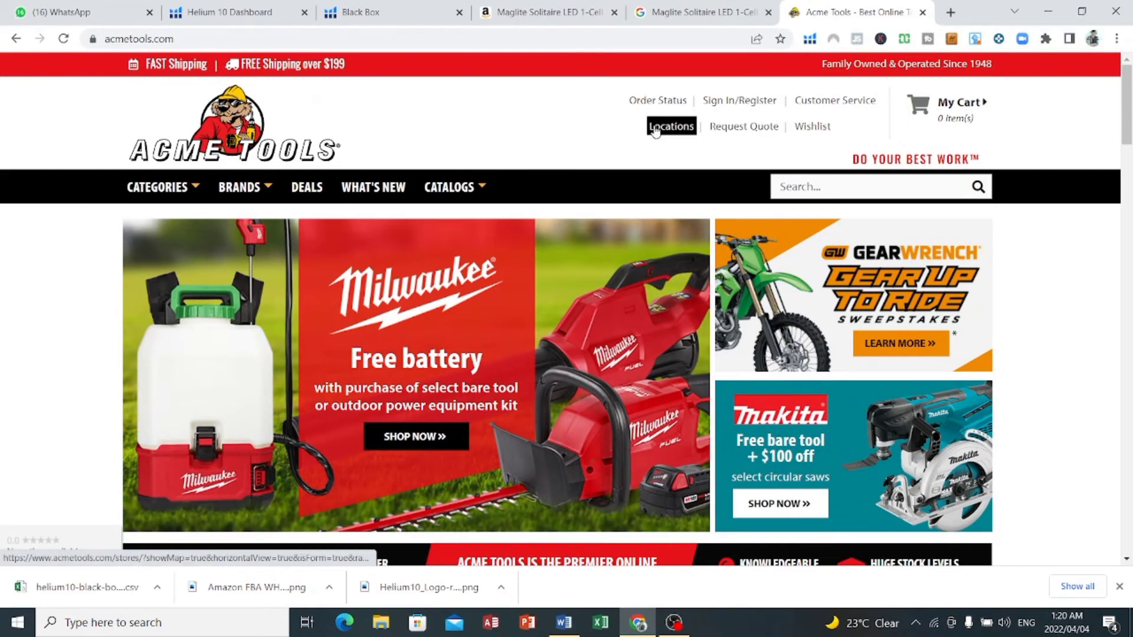
click(190, 39)
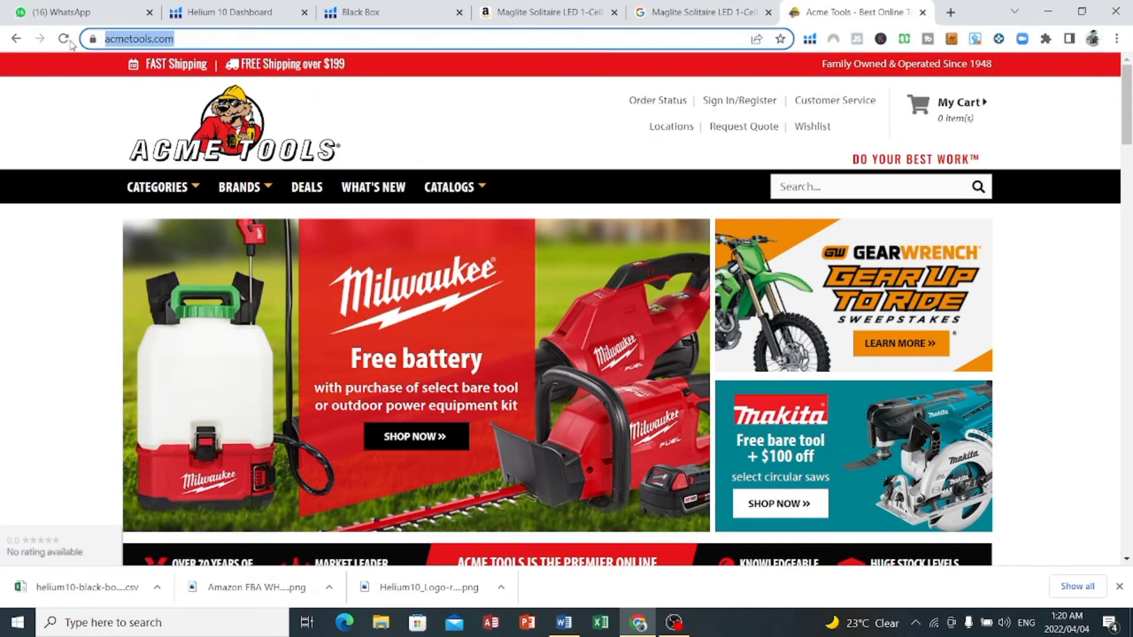
drag(1127, 141, 1125, 519)
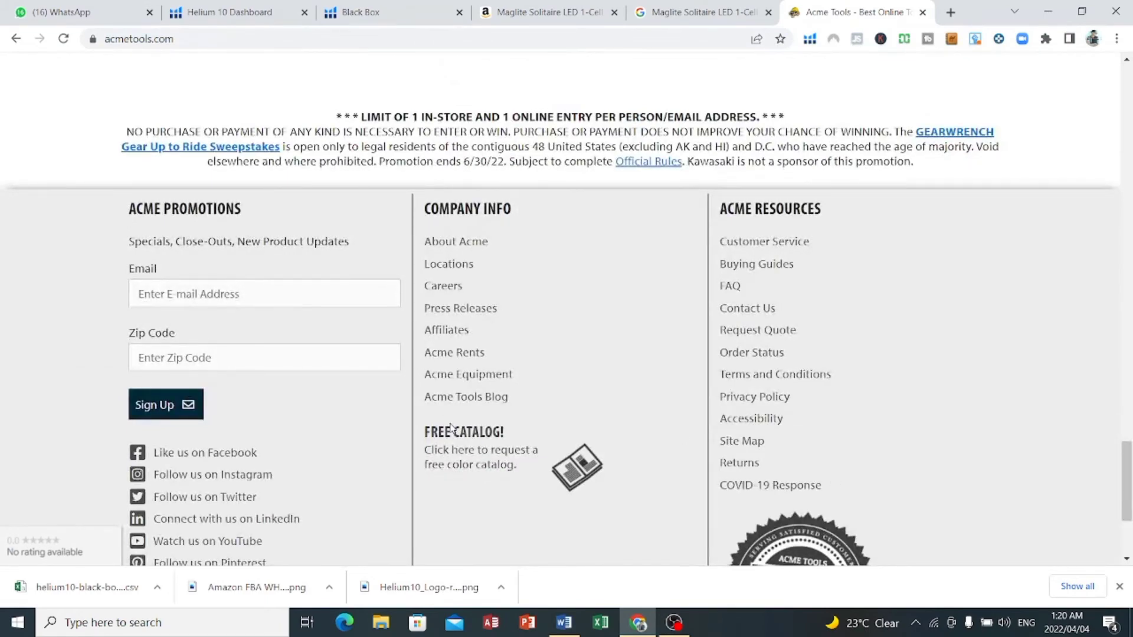
Open the Acme Tools contact page from the footer's resource links and highlight the customer support e-mail address
click(744, 314)
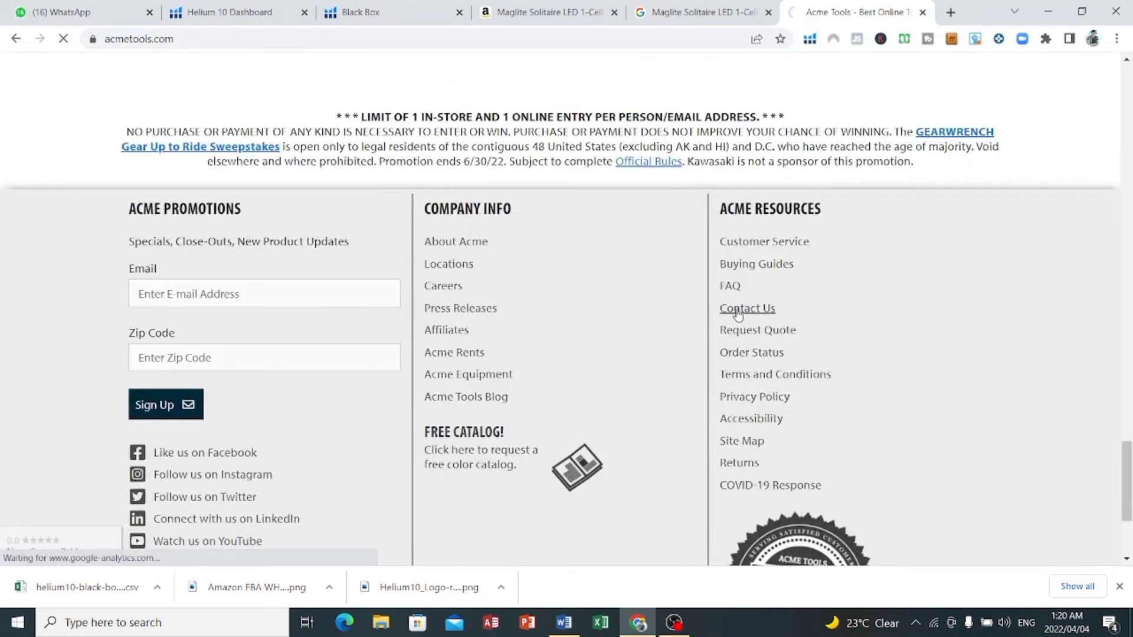
scroll(447, 286, down, 4)
scroll(462, 283, up, 4)
scroll(519, 283, down, 1)
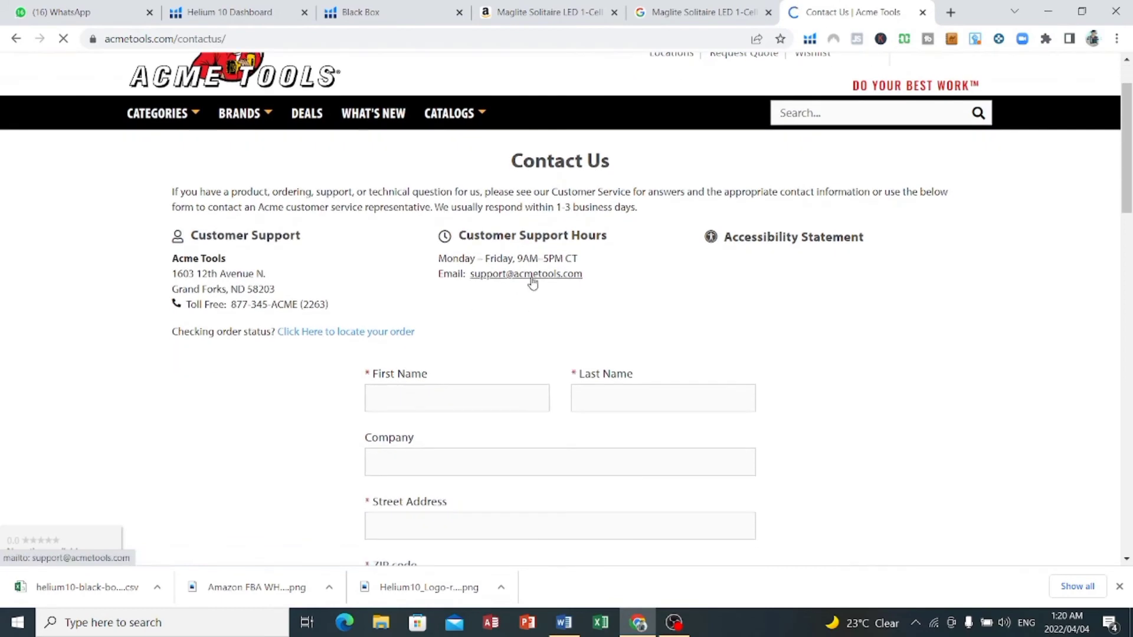
drag(584, 274, 461, 275)
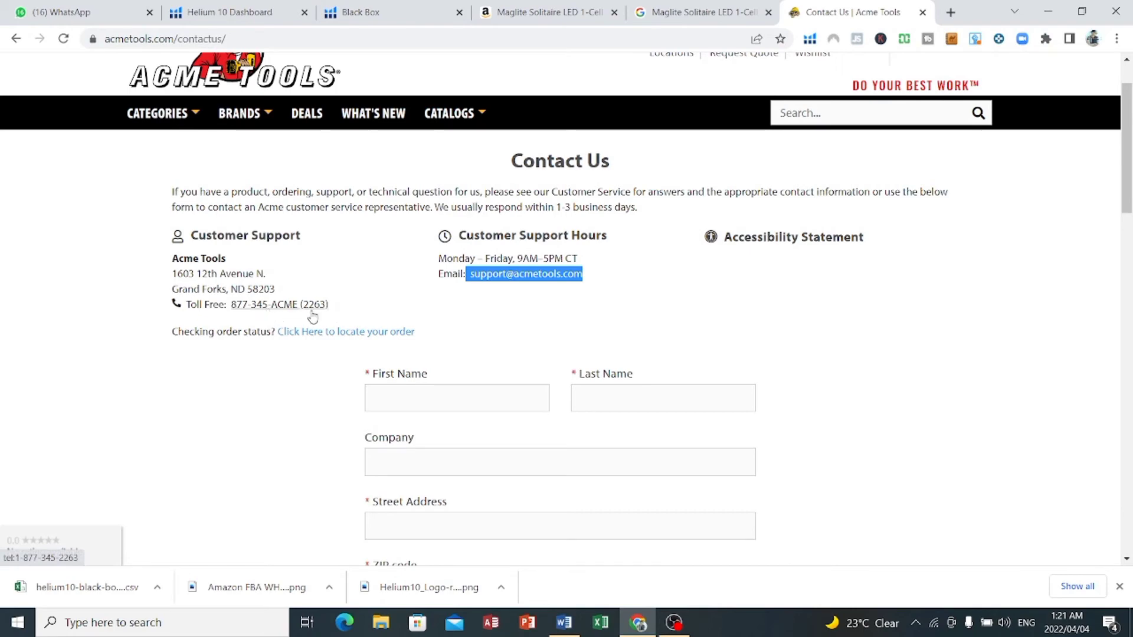
Look over the contact form from the first and last name fields down to the comment, order number and customer number fields
scroll(366, 304, down, 3)
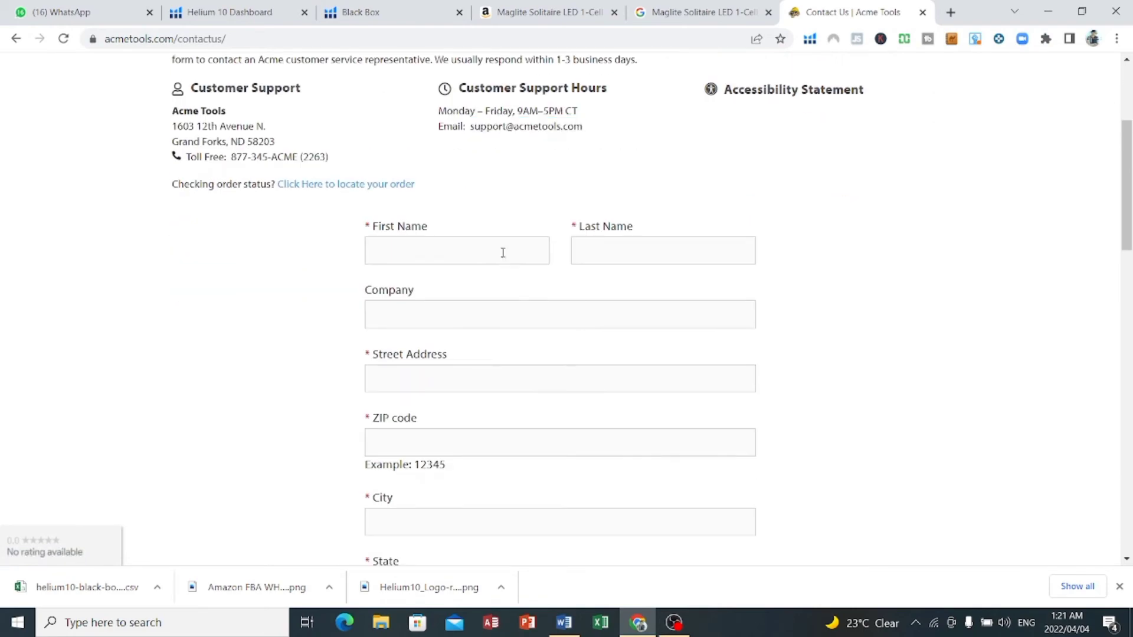
click(503, 250)
click(667, 255)
click(245, 314)
scroll(1023, 329, up, 1)
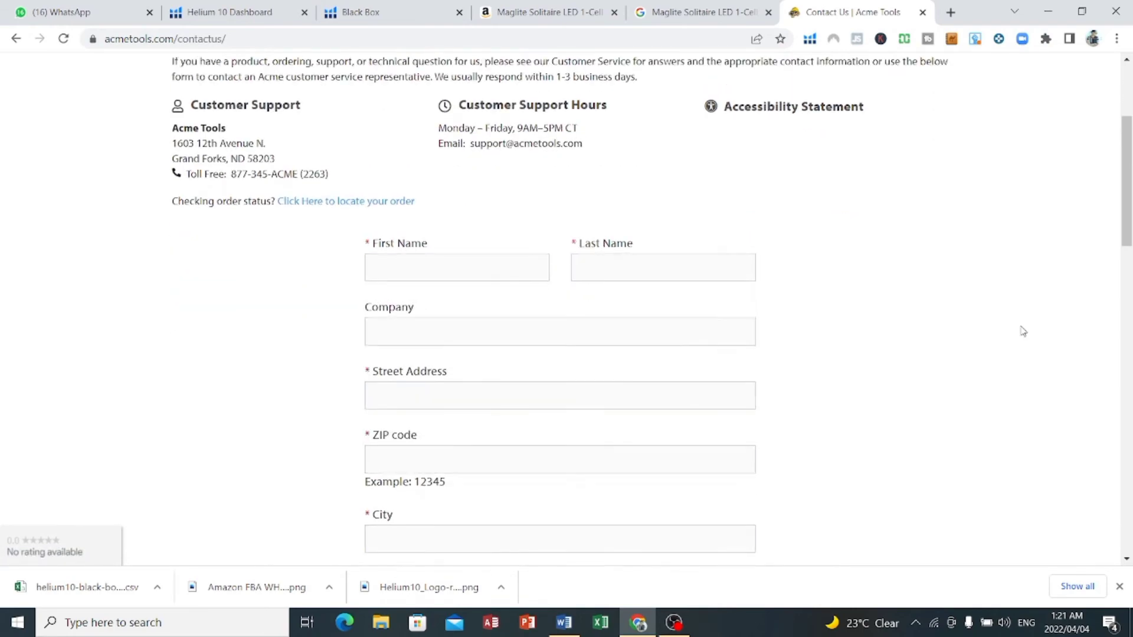
scroll(534, 272, down, 4)
scroll(534, 272, down, 10)
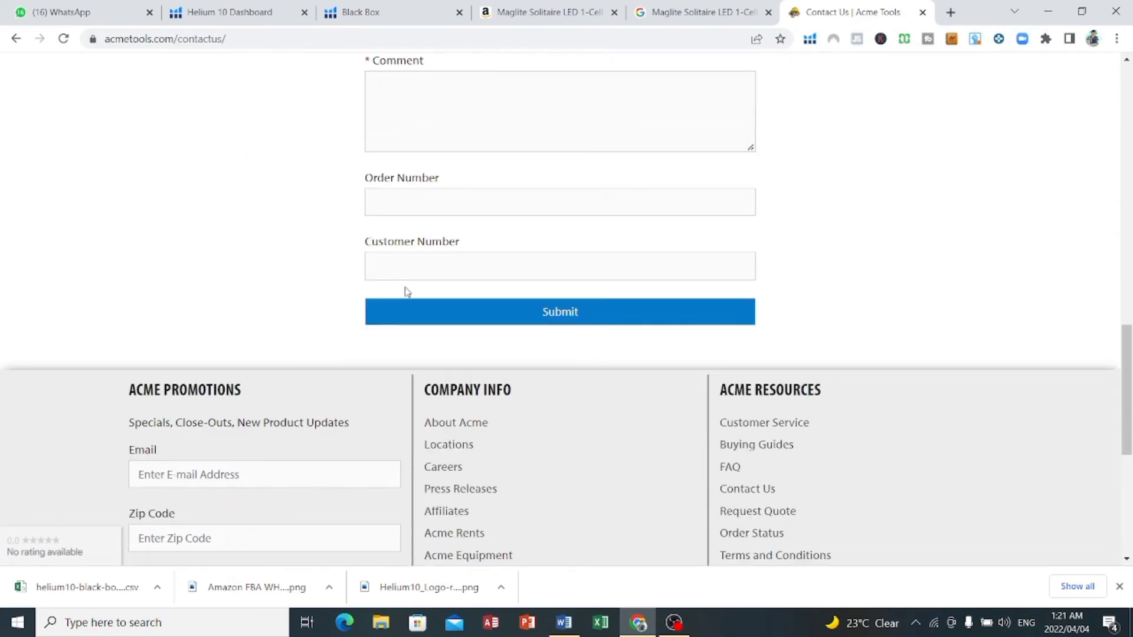
scroll(312, 266, up, 15)
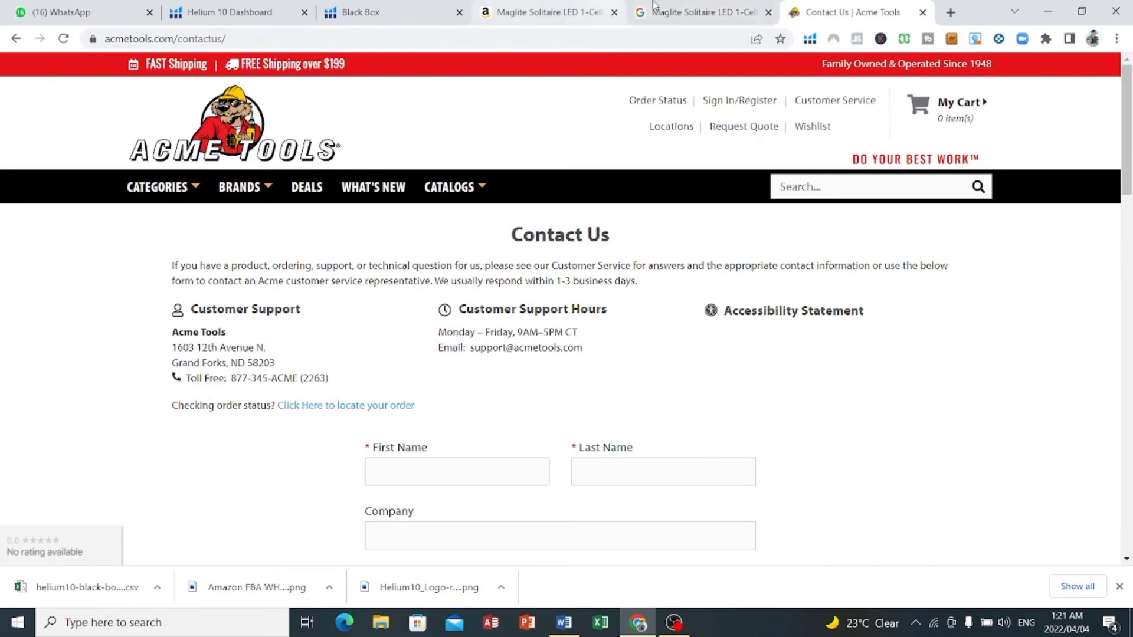
Close the Acme Tools site and return to Black Box to look through its product results to the end of the list
click(921, 13)
click(402, 12)
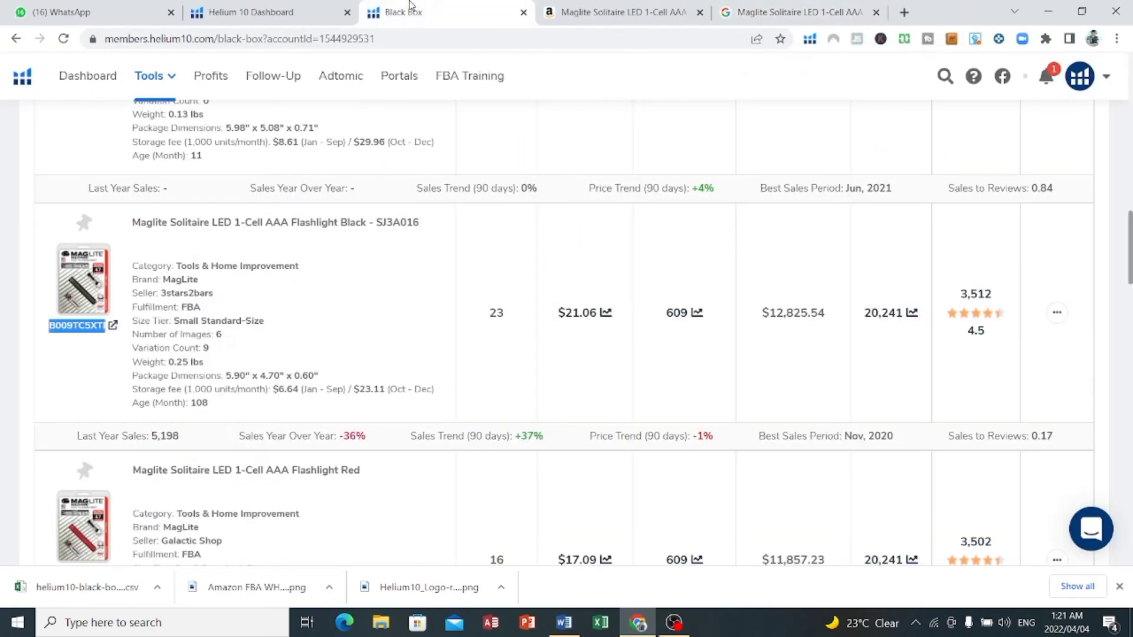
scroll(235, 327, down, 4)
scroll(236, 328, down, 16)
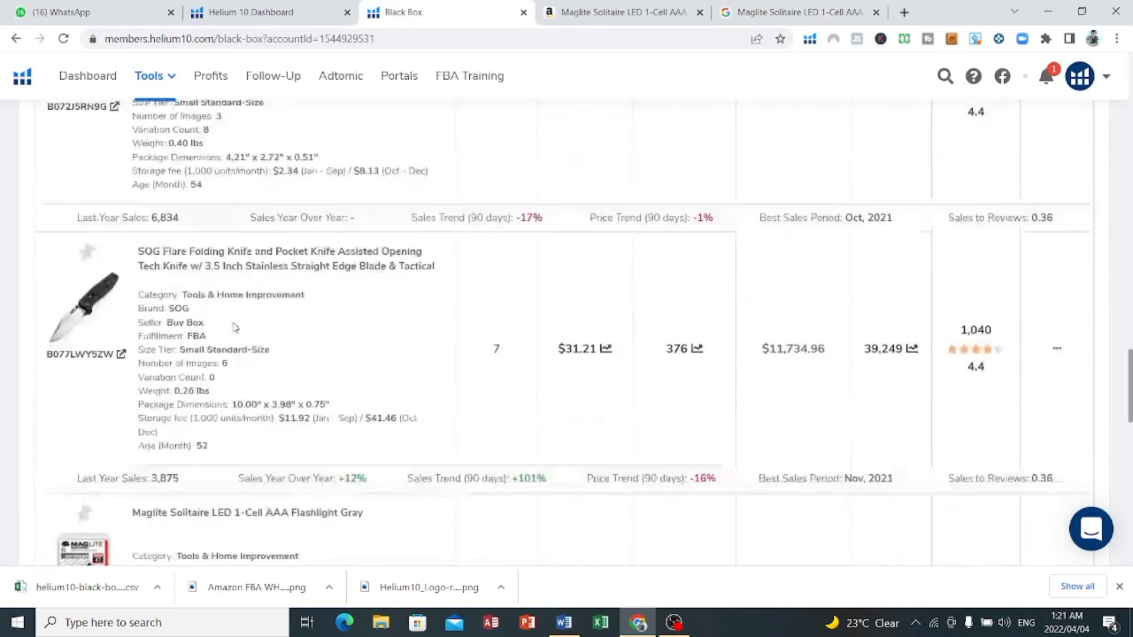
scroll(258, 373, down, 12)
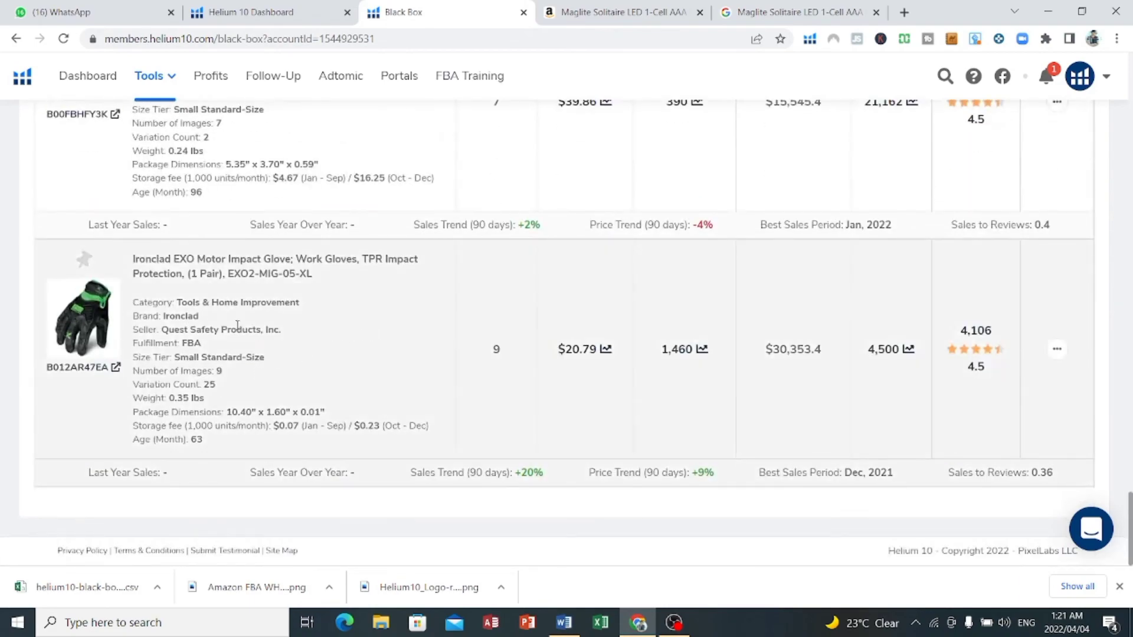
scroll(245, 352, up, 15)
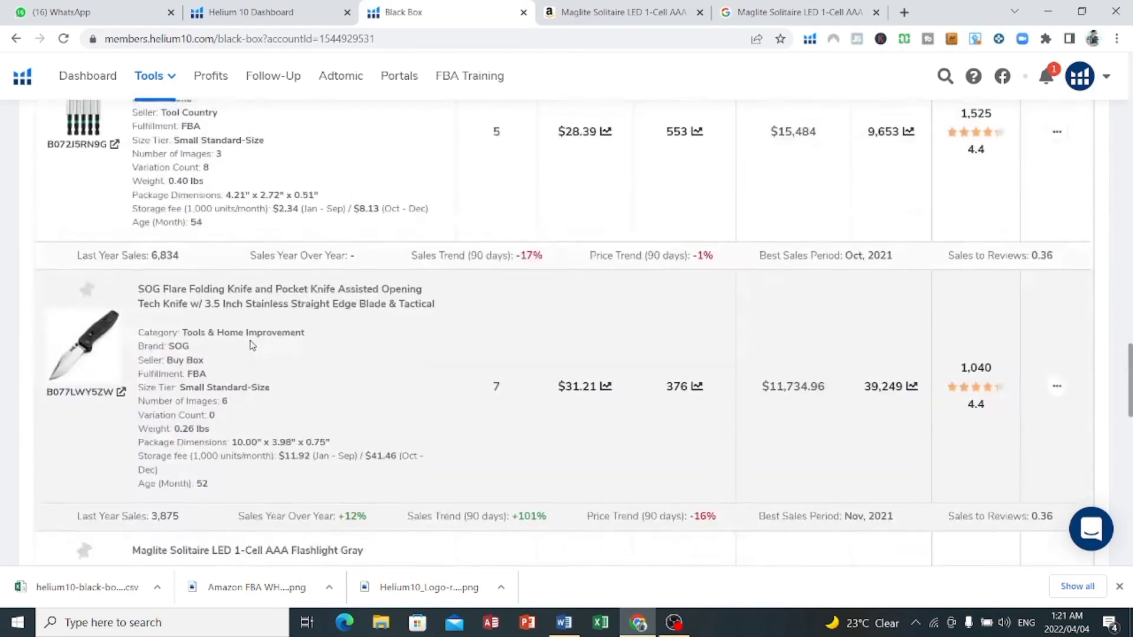
scroll(273, 304, up, 10)
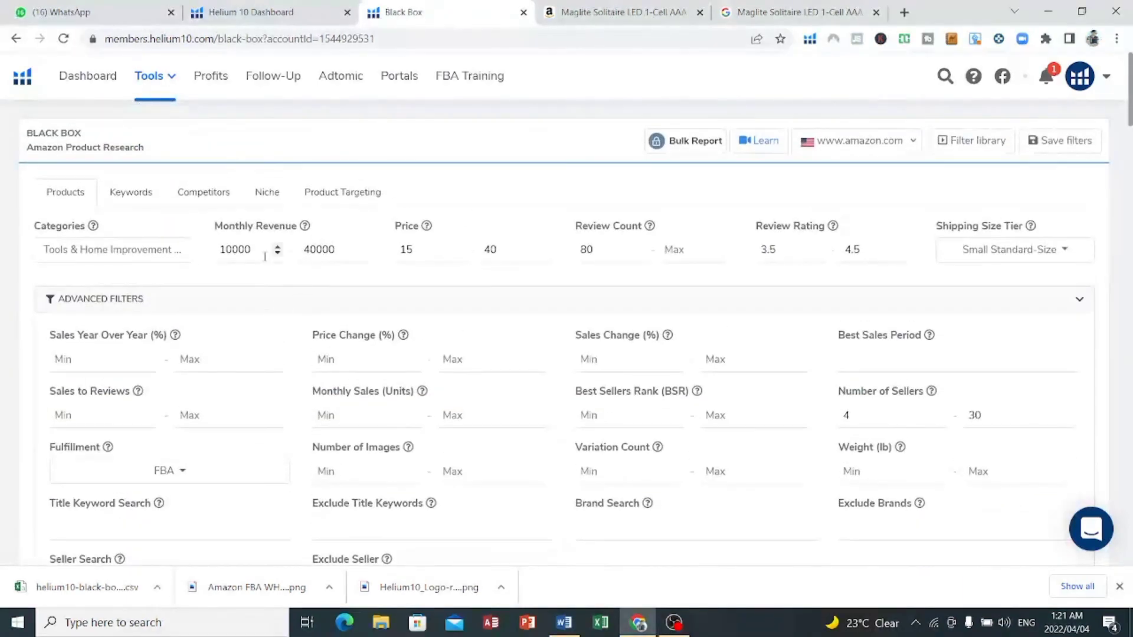
Review the Black Box filters, from monthly revenue and price to the advanced number of sellers, weight and fulfillment settings
double_click(254, 250)
drag(406, 248, 430, 248)
scroll(404, 286, down, 6)
scroll(479, 275, up, 2)
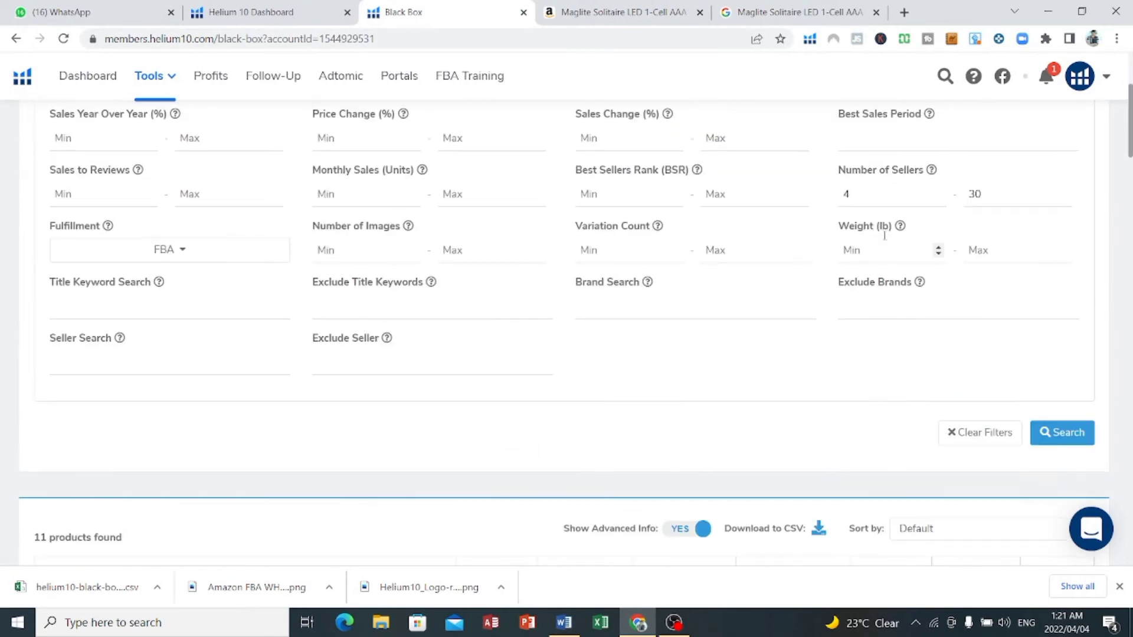
scroll(98, 274, down, 2)
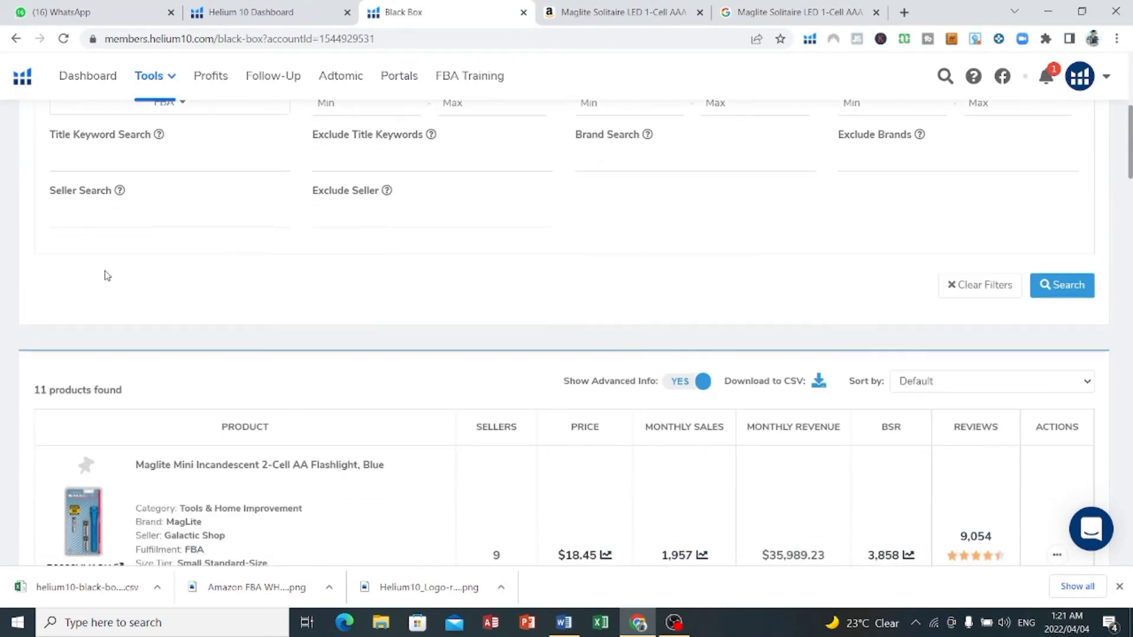
scroll(104, 274, up, 2)
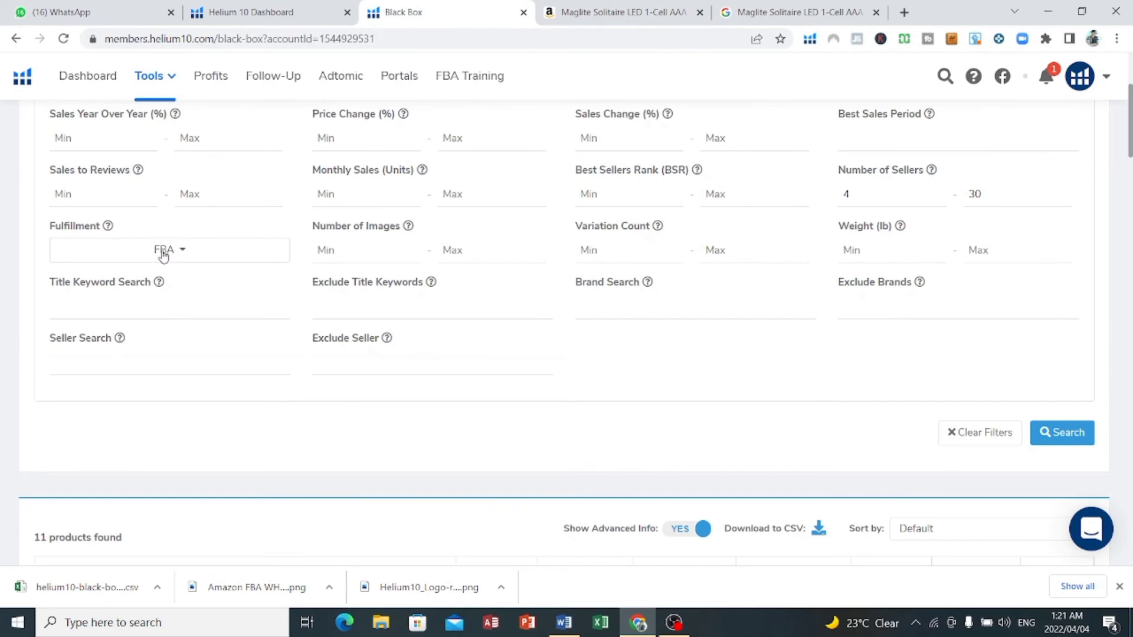
Examine the product results from the blue Maglite Mini flashlight down to the Makita magnetic insert bit holder
scroll(306, 295, down, 5)
scroll(424, 360, down, 2)
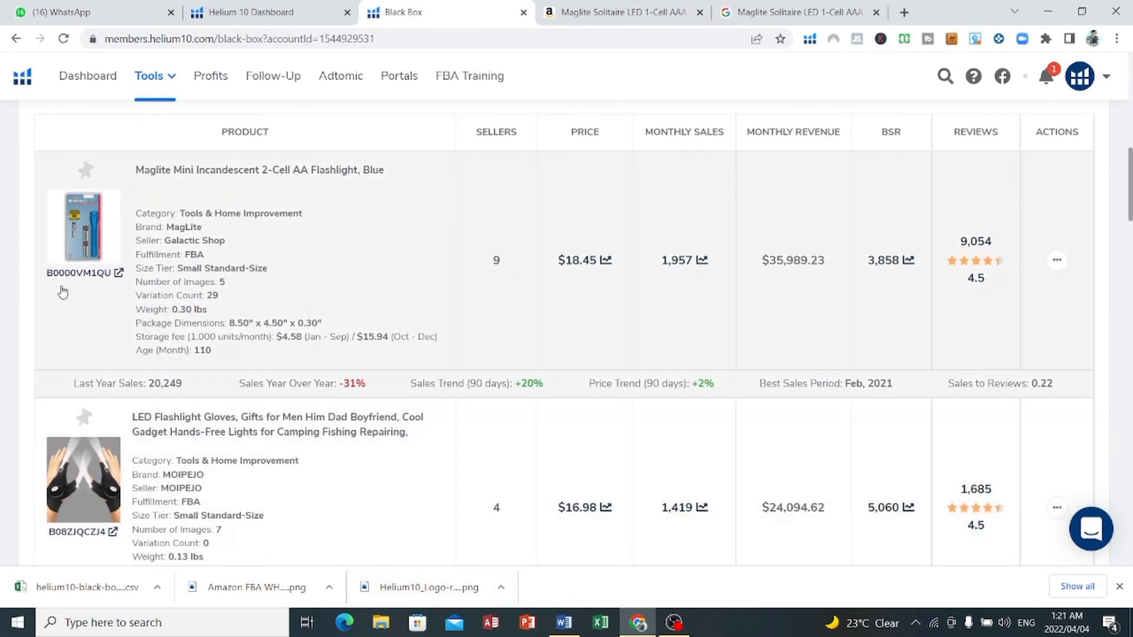
scroll(65, 331, down, 5)
scroll(77, 366, down, 4)
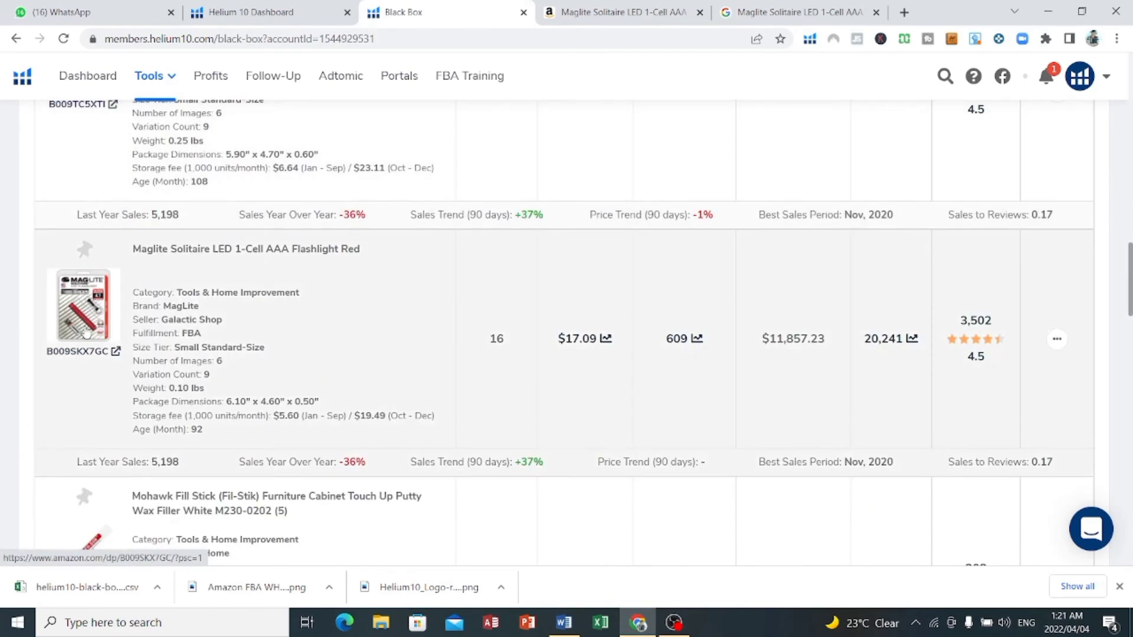
scroll(79, 367, down, 3)
scroll(245, 416, down, 4)
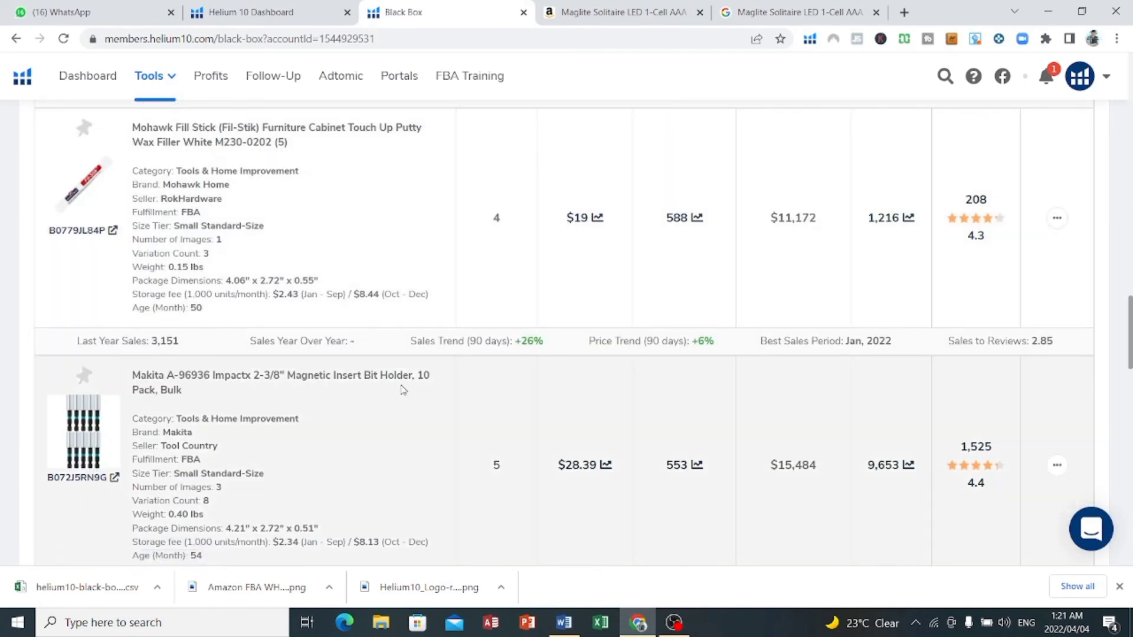
scroll(401, 388, up, 10)
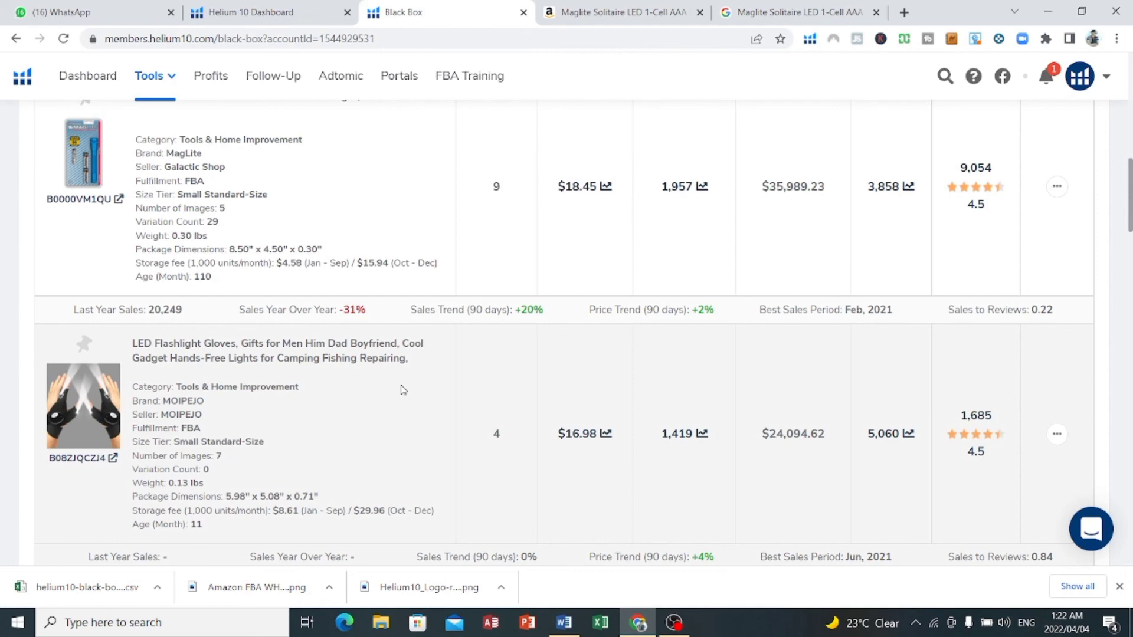
Recheck the filter settings, including the minimum review count, and look at the first product found with them
scroll(402, 389, up, 15)
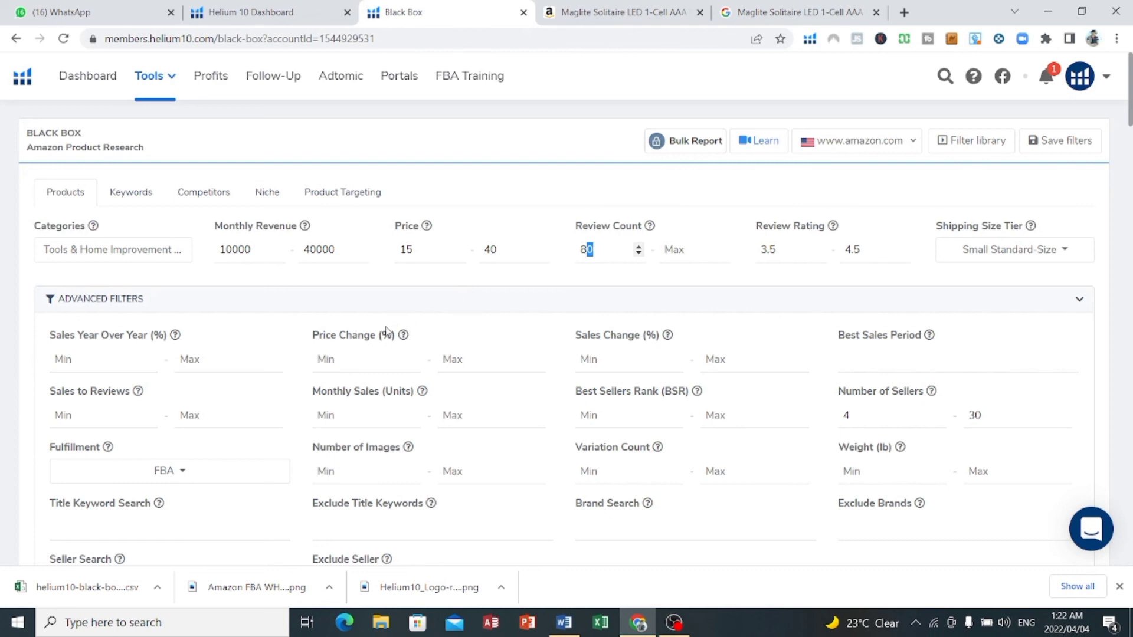
scroll(386, 330, down, 8)
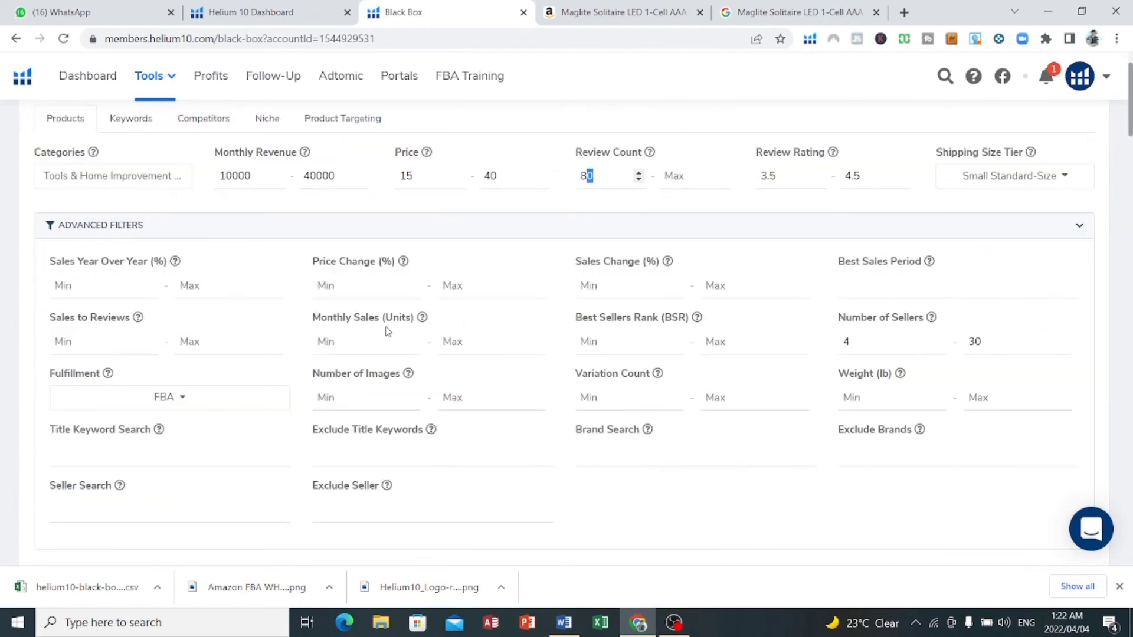
scroll(386, 330, down, 1)
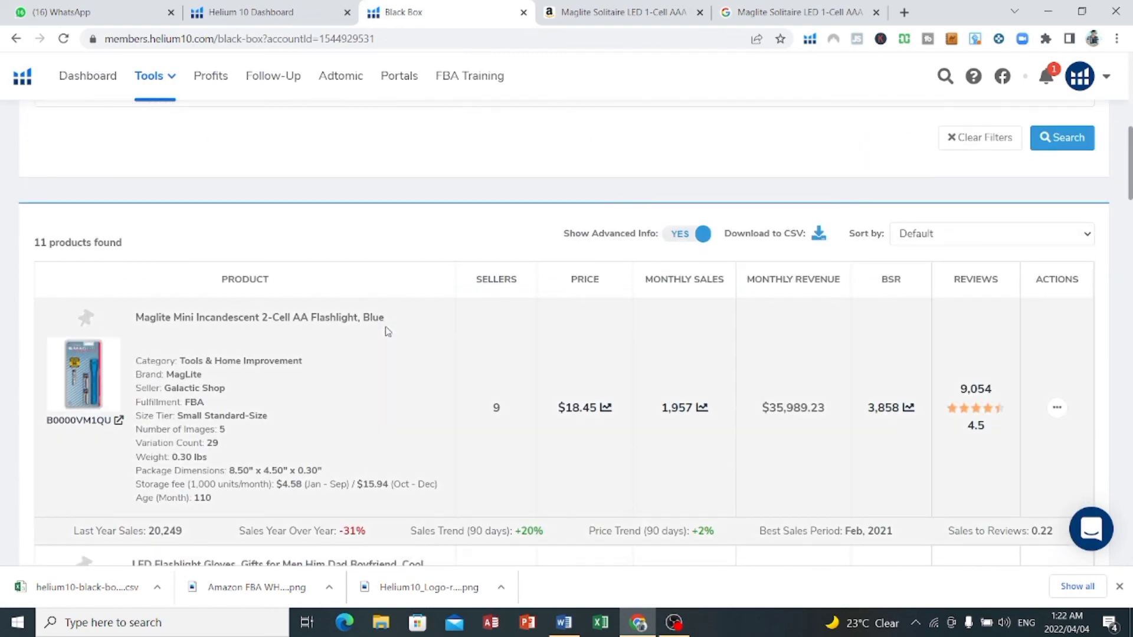